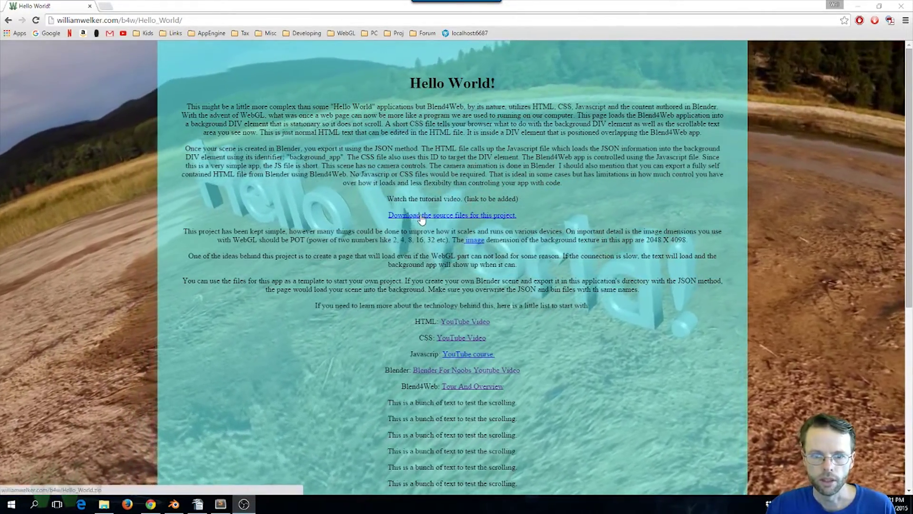
Start downloading the Hello World project's source zip from its page in Chrome.
click(421, 216)
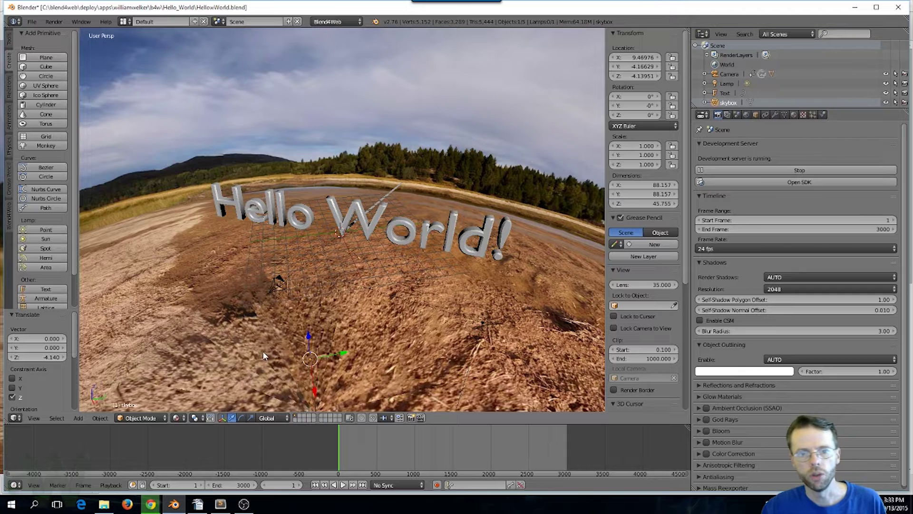
Hide the skybox in the Outliner so the bare Hello World scene shows.
key(KP_0)
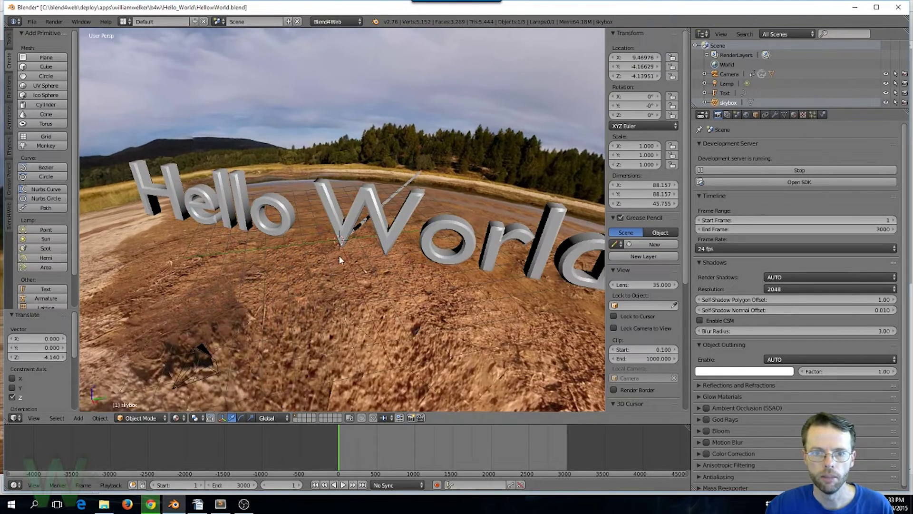
middle_drag(376, 253, 380, 263)
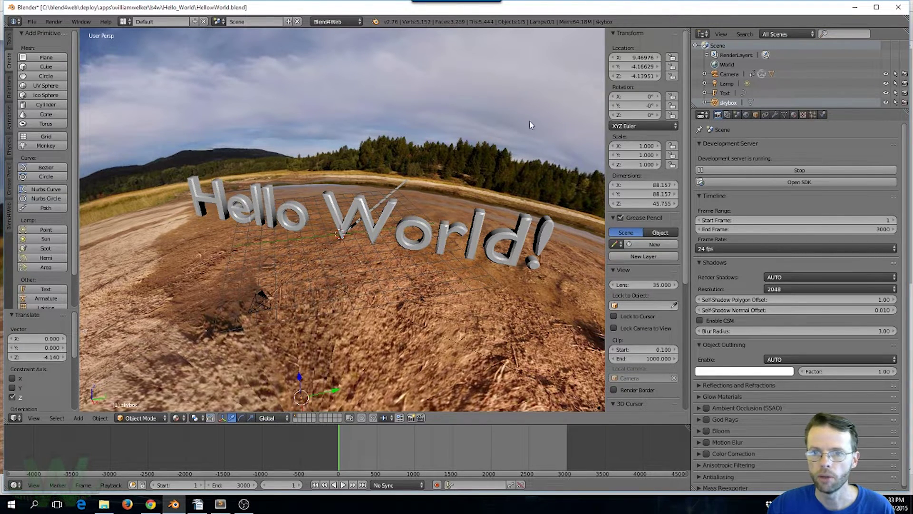
click(886, 103)
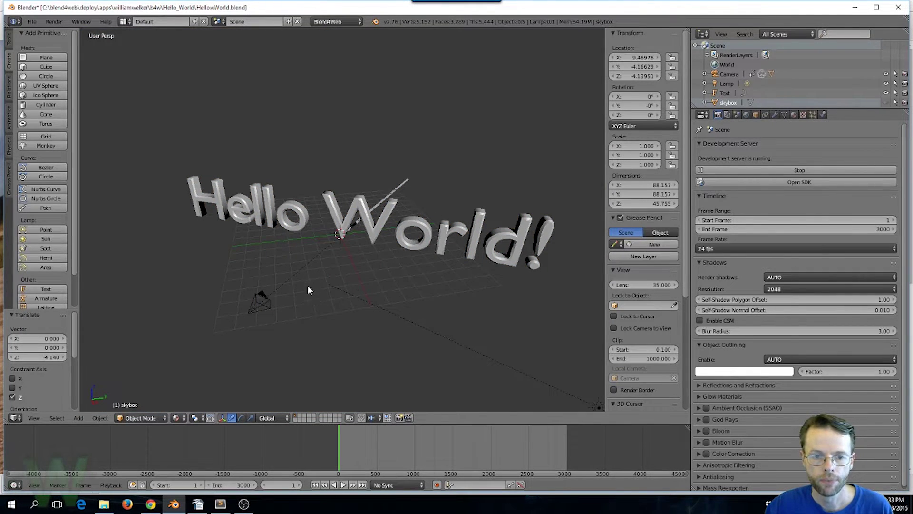
Select the camera, scrub its animation to frame 278, then select the thin cube.
right_click(268, 301)
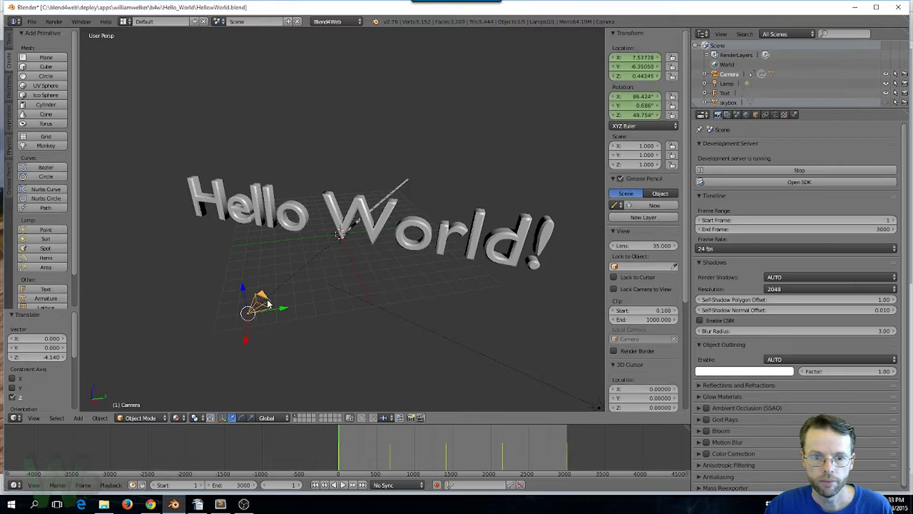
drag(337, 450, 359, 448)
scroll(363, 277, down, 3)
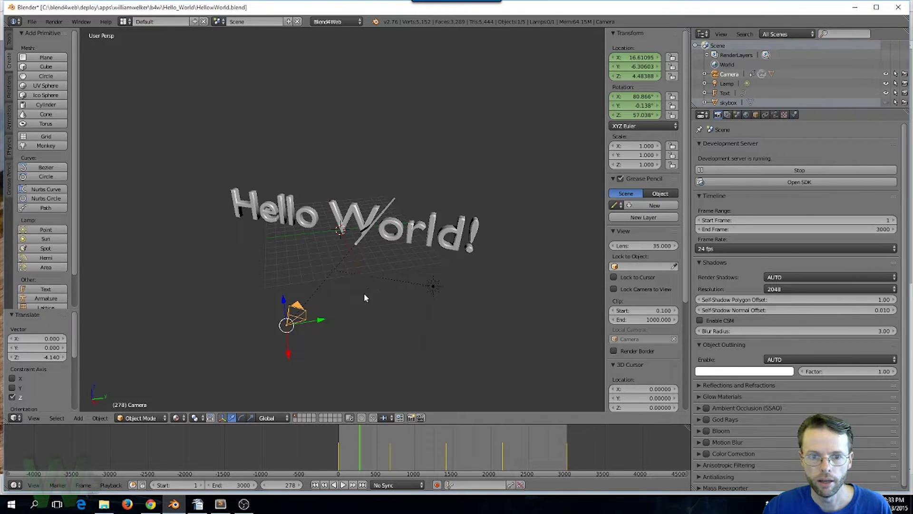
scroll(362, 299, up, 1)
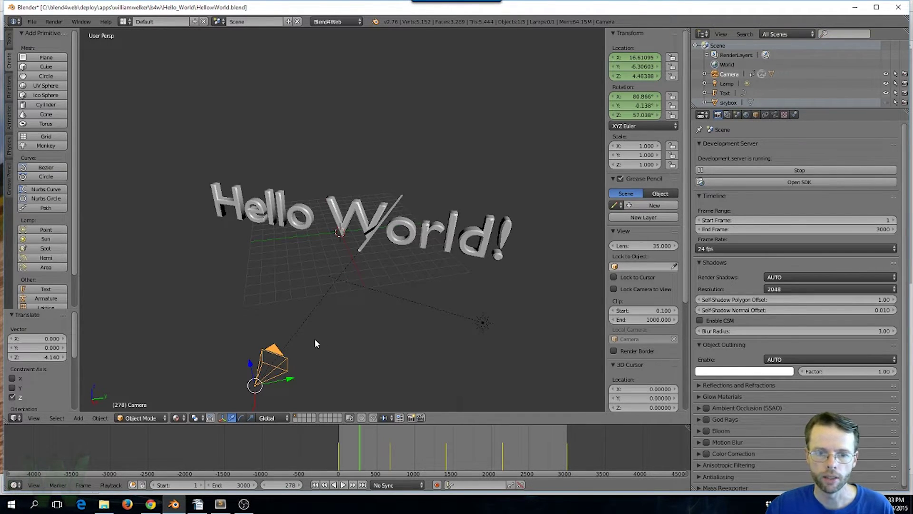
scroll(330, 320, down, 1)
scroll(330, 320, up, 2)
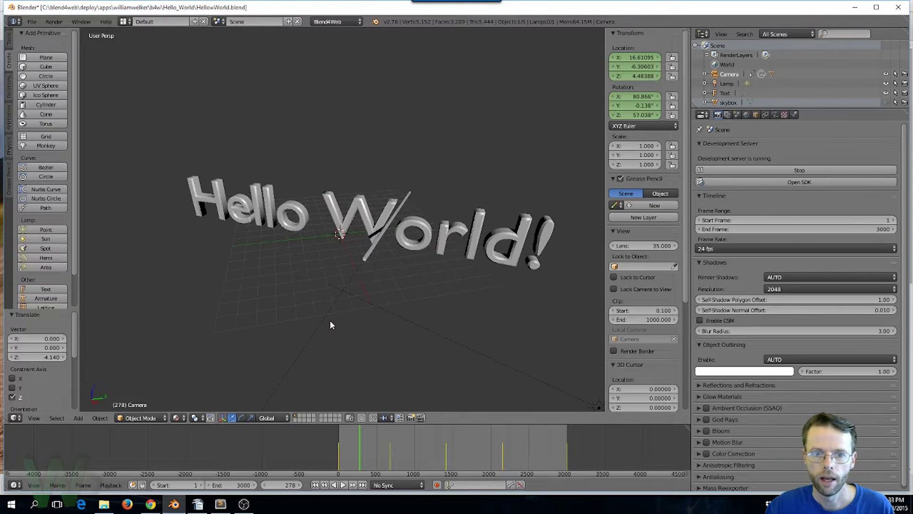
scroll(330, 320, down, 1)
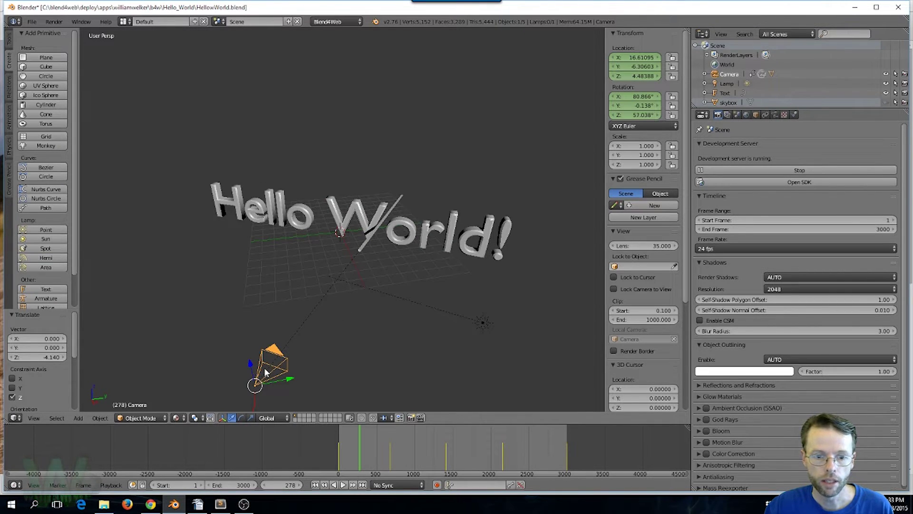
right_click(364, 244)
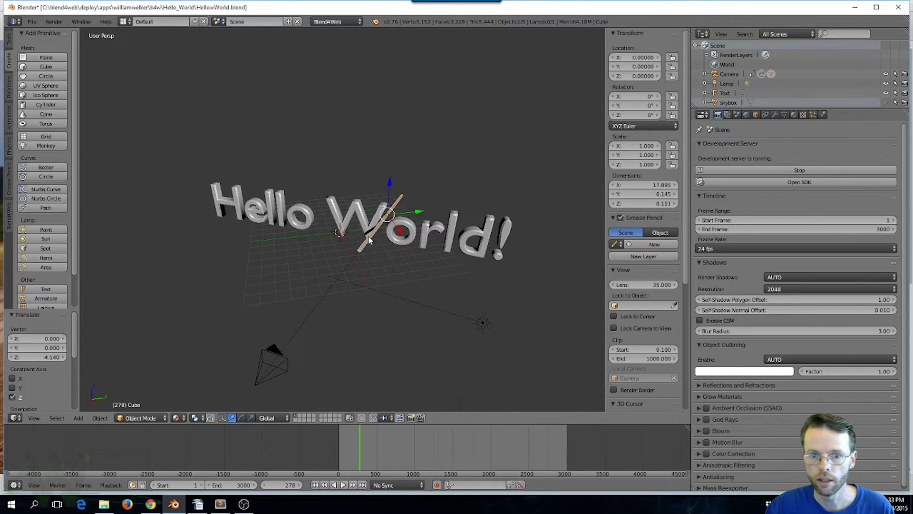
Inspect the cube's Object properties down to Export Options, select the Text object, then return to Chrome.
click(755, 115)
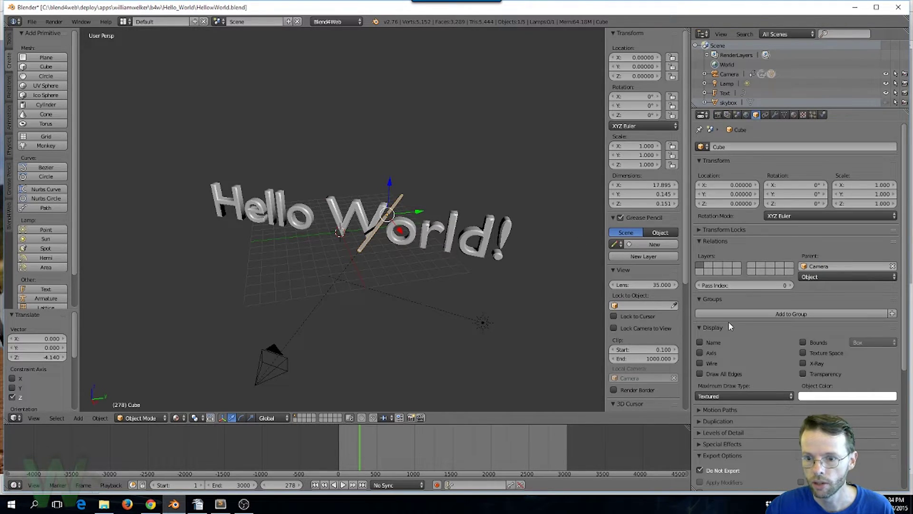
scroll(730, 326, down, 3)
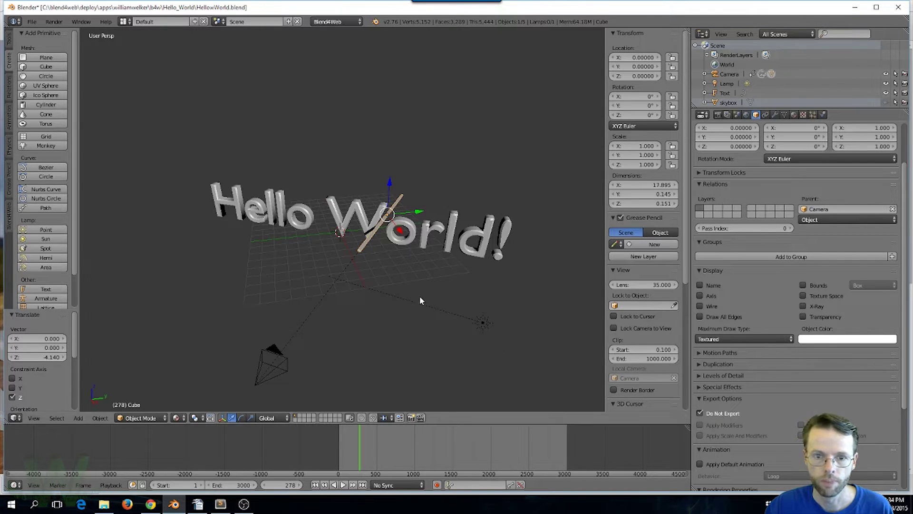
right_click(376, 222)
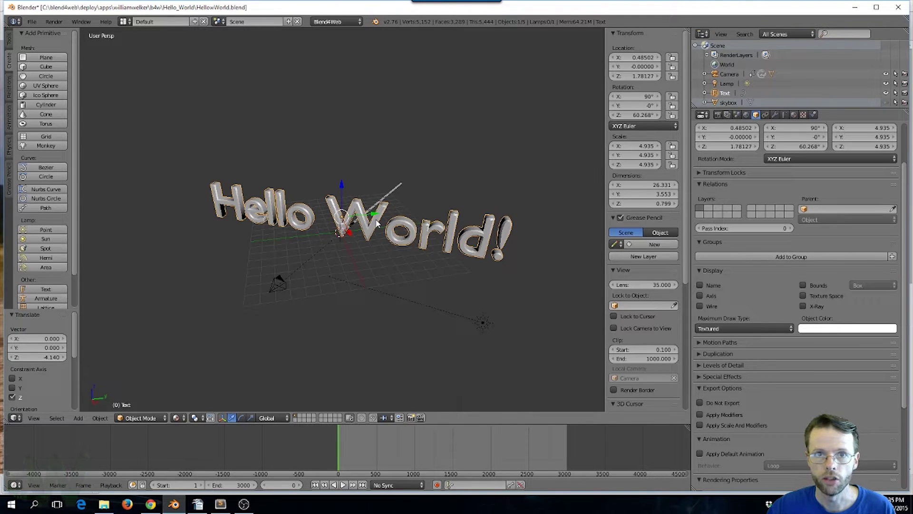
key(alt+Tab)
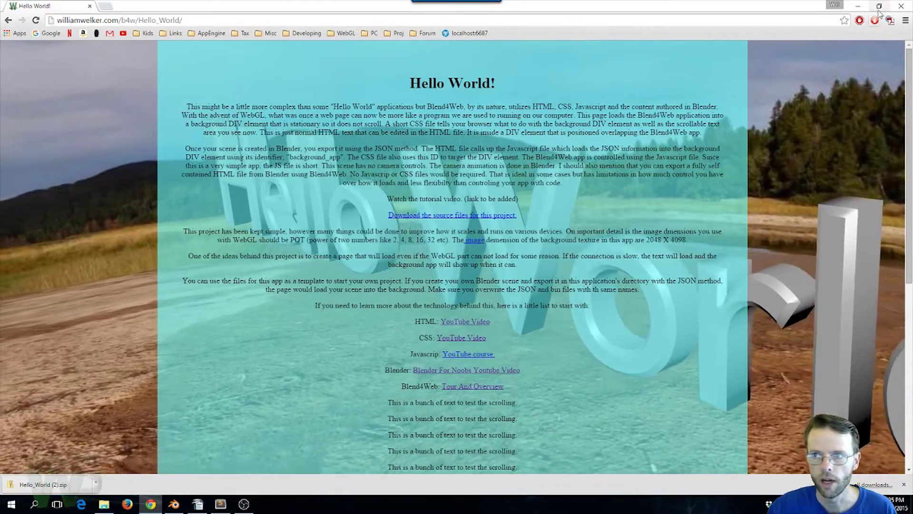
Save the downloaded zip onto the desktop and extract it with 7-Zip into its own folder.
key(super+Down)
drag(356, 206, 389, 122)
drag(235, 360, 158, 330)
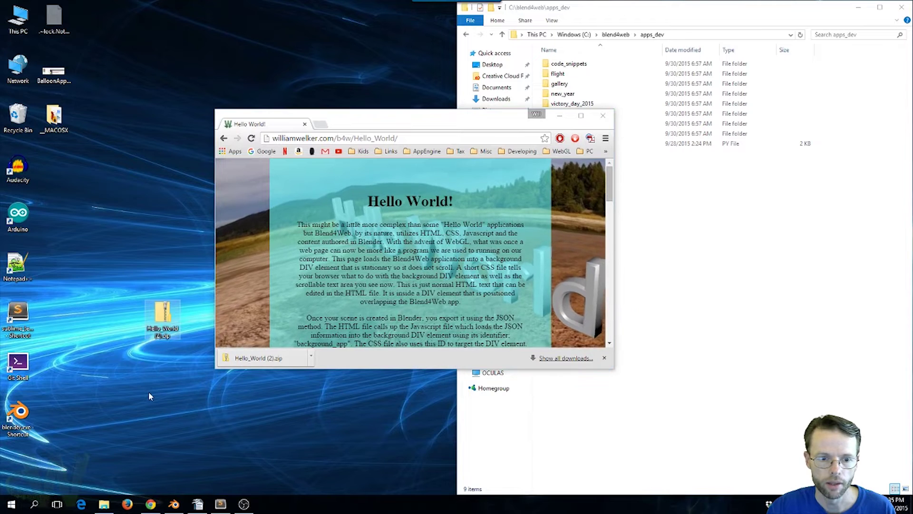
right_click(159, 329)
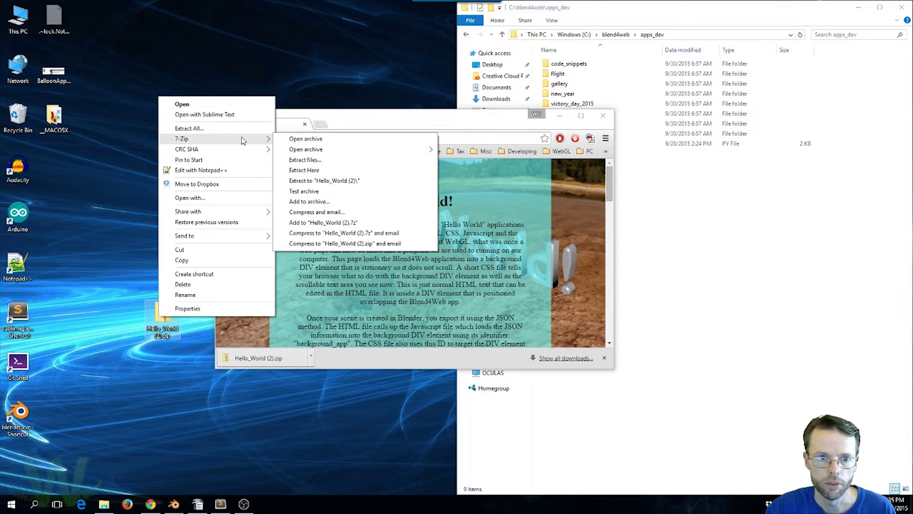
mouse_move(248, 139)
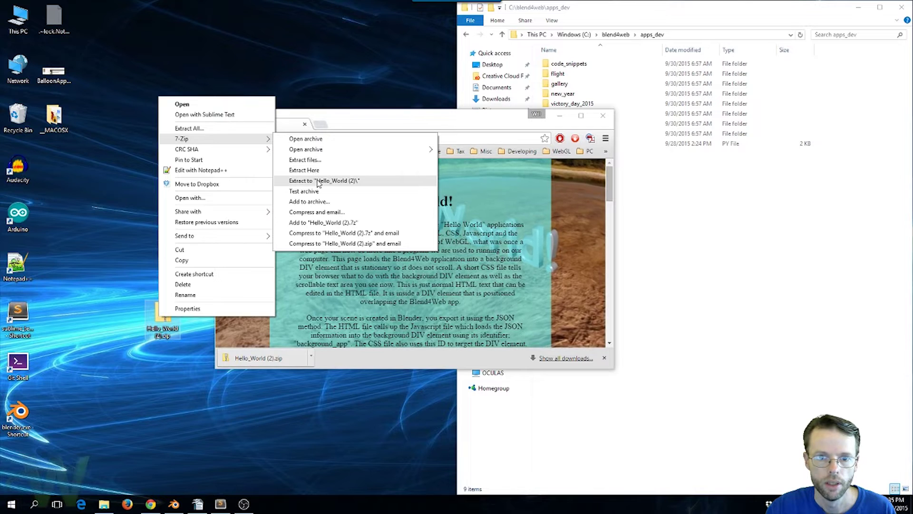
click(318, 182)
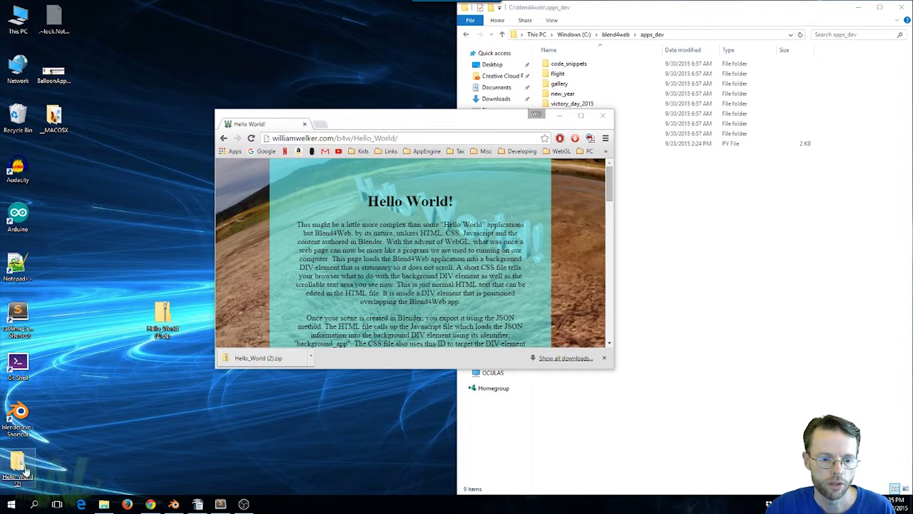
Delete the zip archive and open the extracted Hello_World project folder.
drag(18, 463, 76, 185)
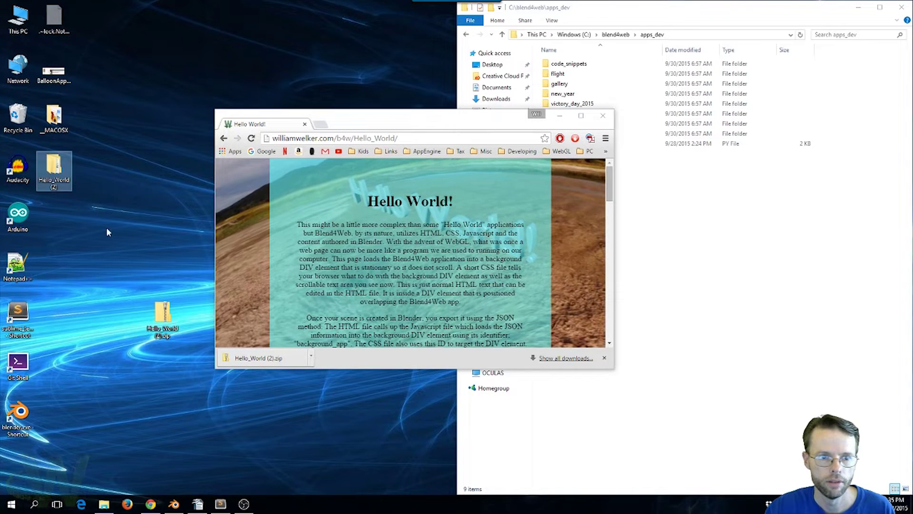
right_click(161, 315)
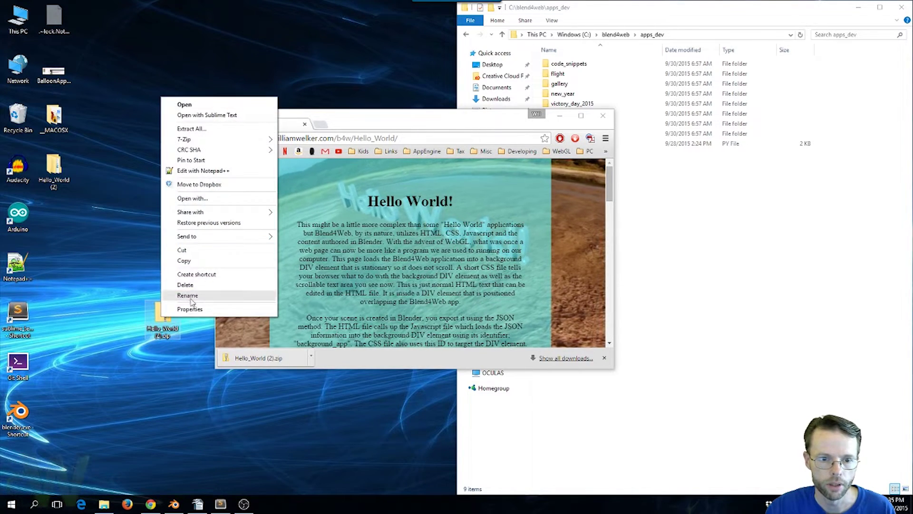
click(185, 284)
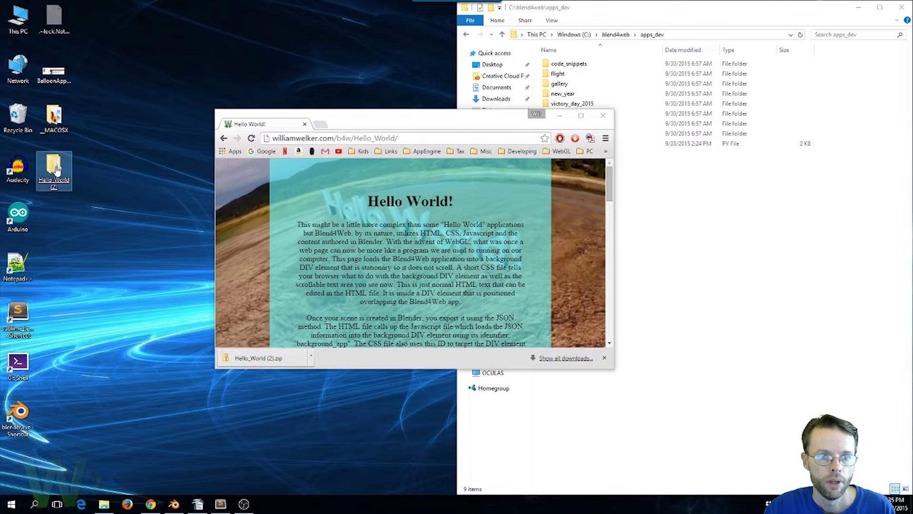
key(Return)
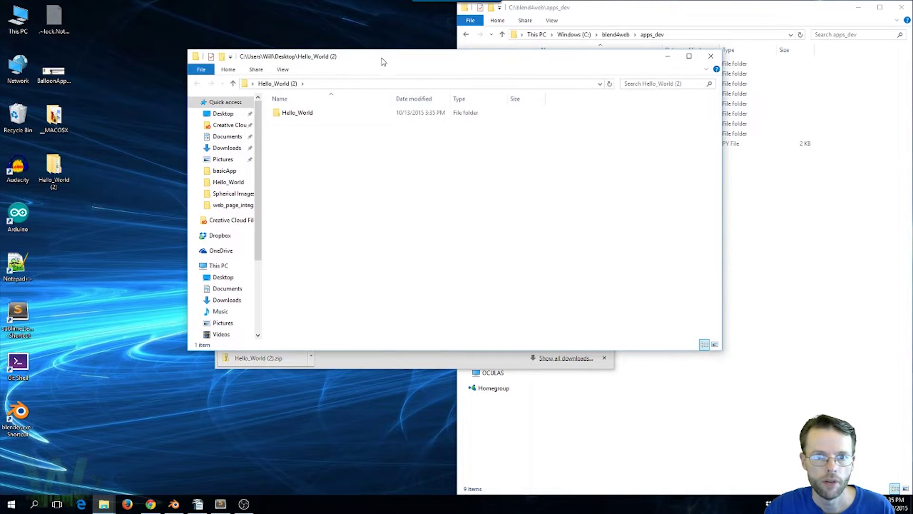
drag(384, 61, 270, 69)
click(181, 124)
double_click(181, 125)
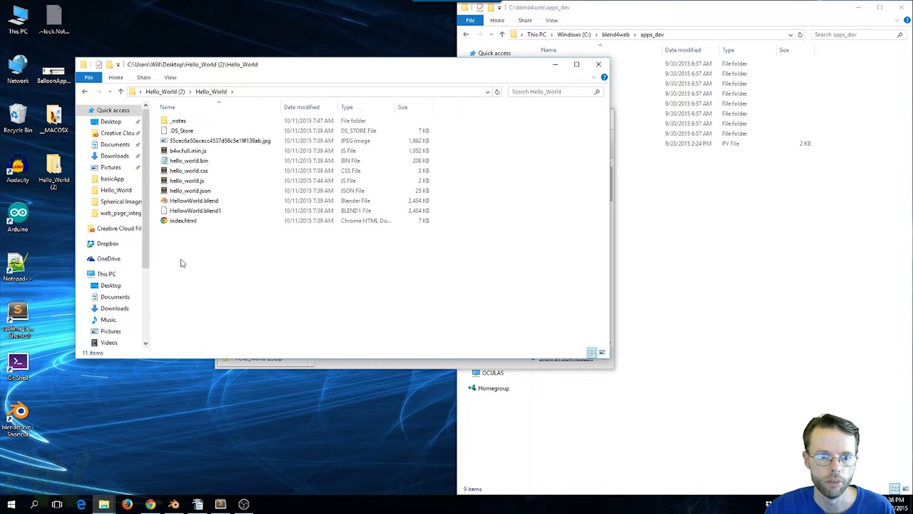
drag(245, 77, 195, 67)
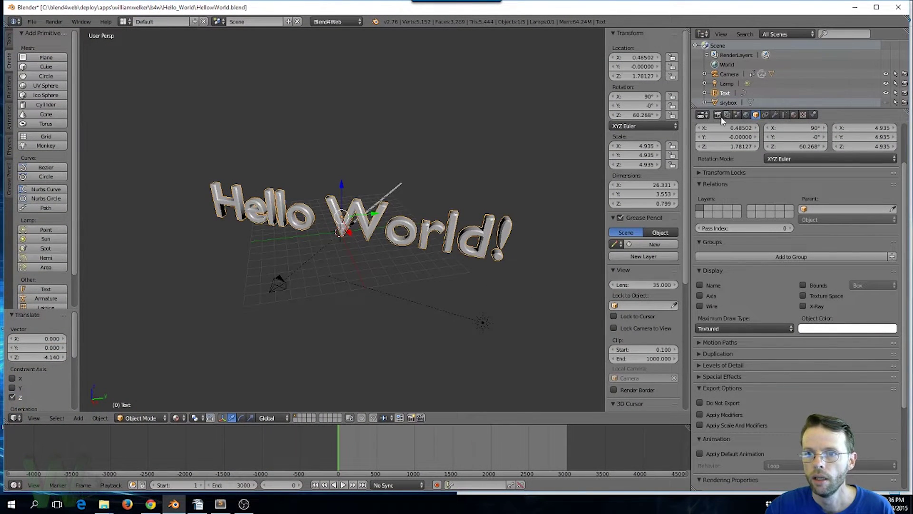
Open the Blend4Web SDK page using Open SDK under the Render tab's Development Server.
click(718, 115)
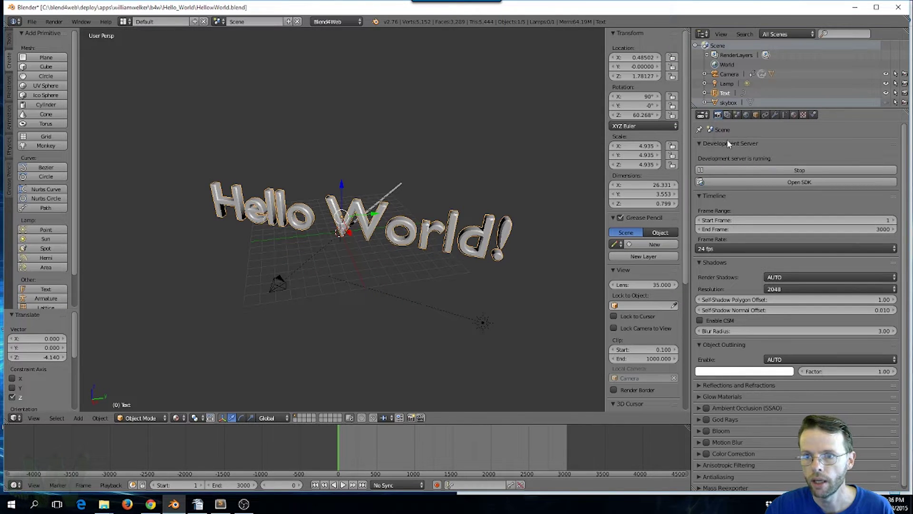
click(798, 182)
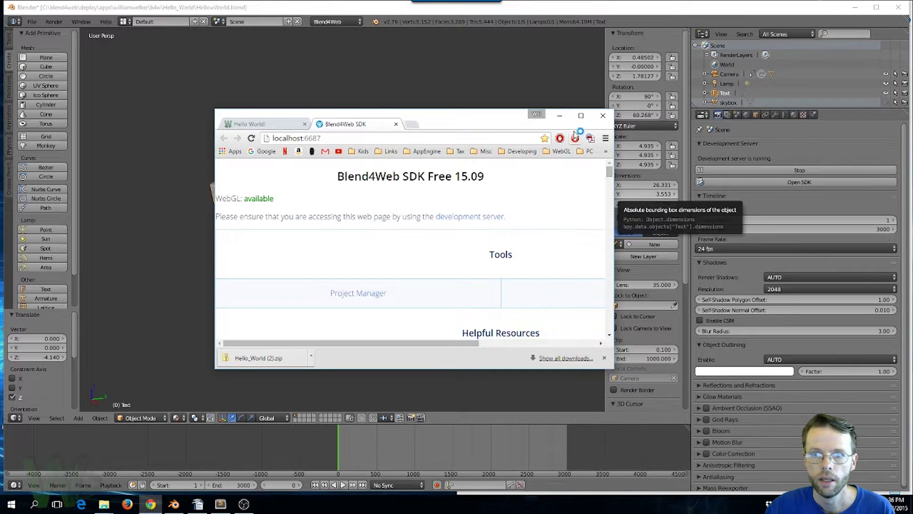
Open the project manager and start a new project named Hello_World.
click(580, 115)
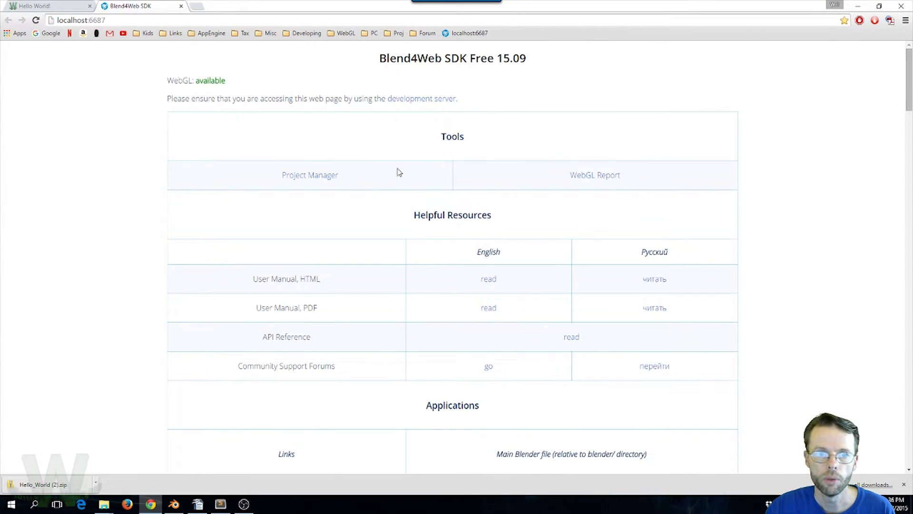
click(300, 183)
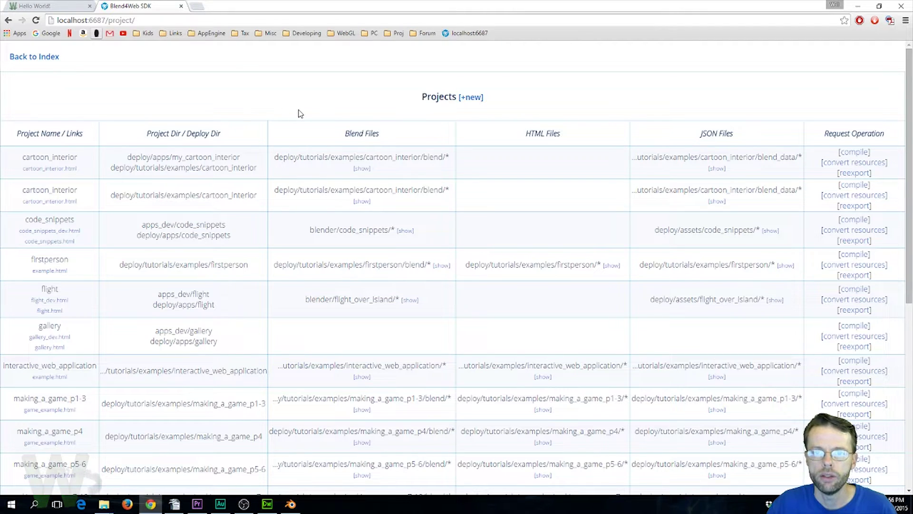
click(470, 97)
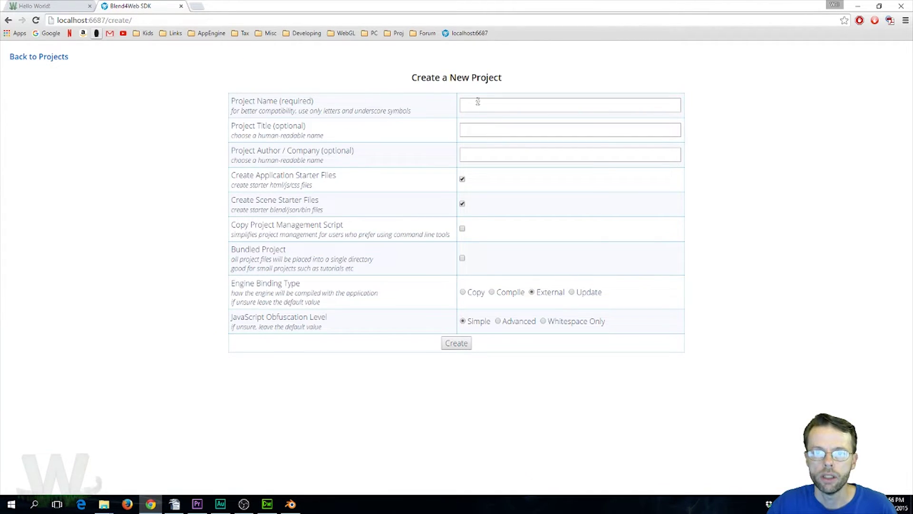
click(478, 105)
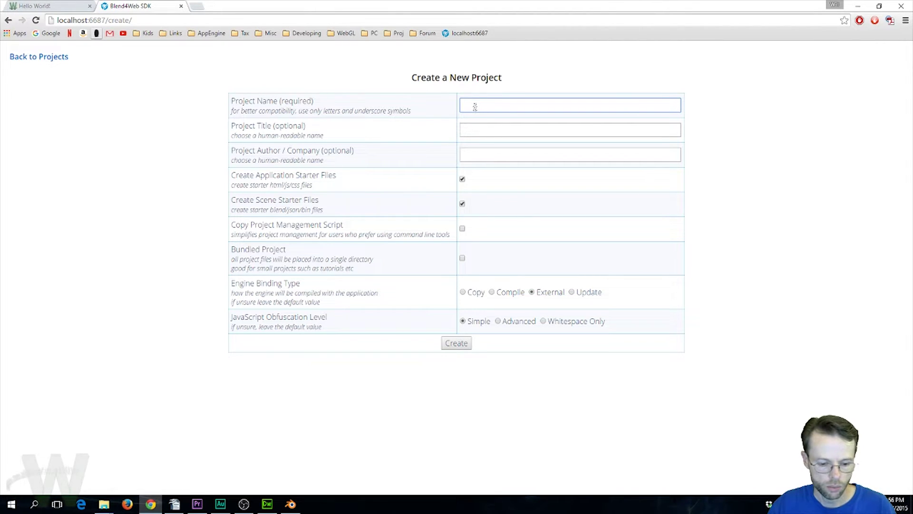
text(Hello_World)
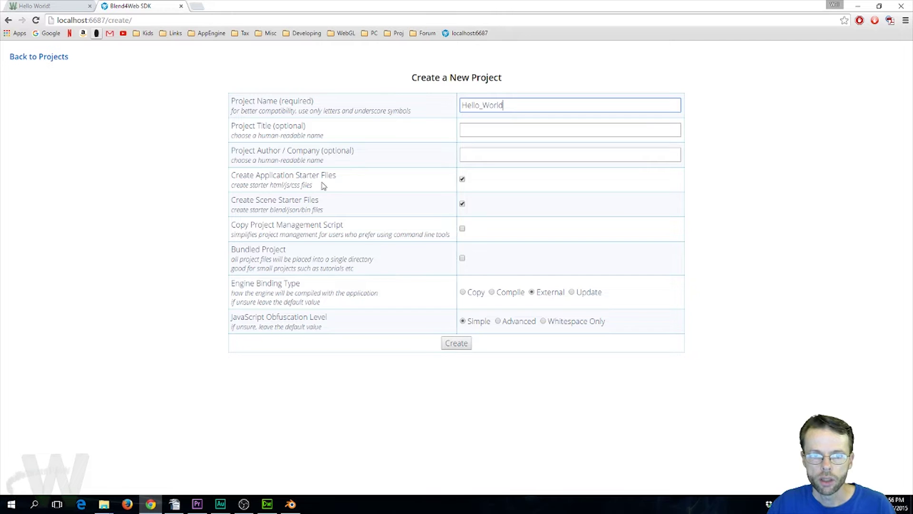
Turn off application starter files, enable Bundled Project, and create the project.
click(462, 180)
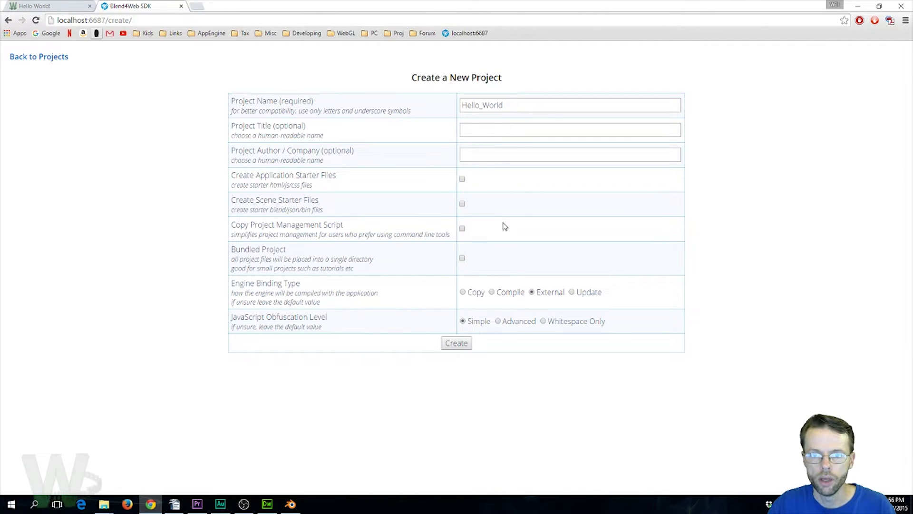
click(462, 258)
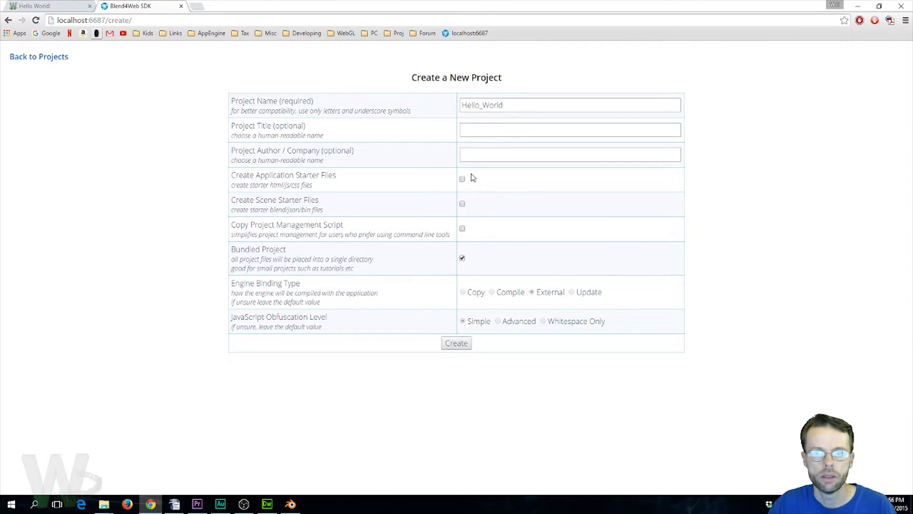
click(457, 343)
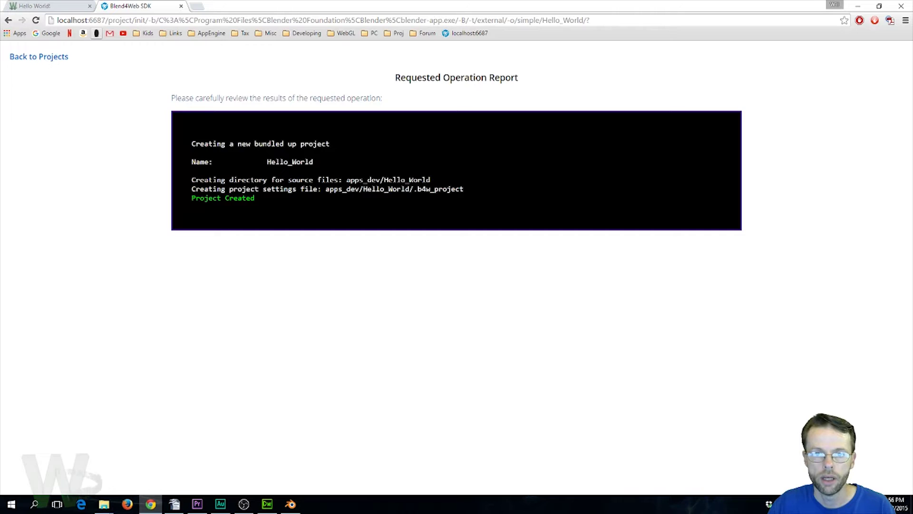
mouse_move(104, 503)
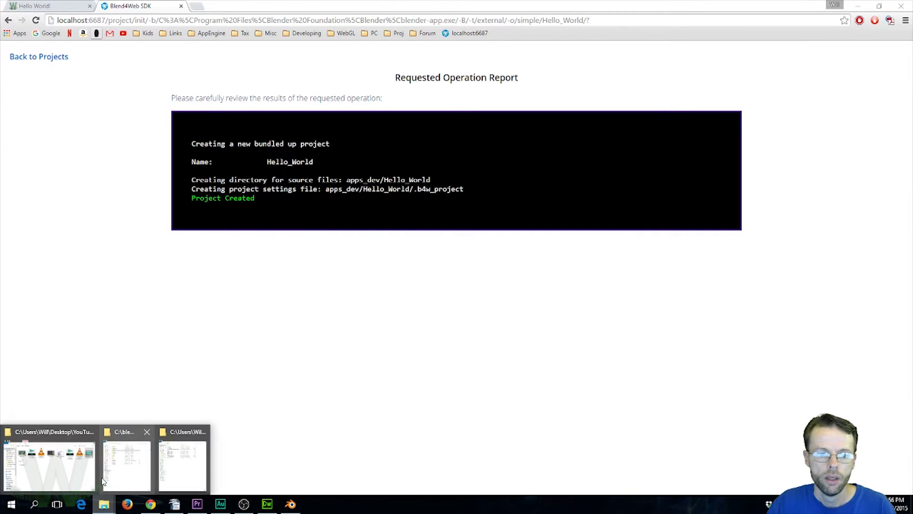
click(111, 475)
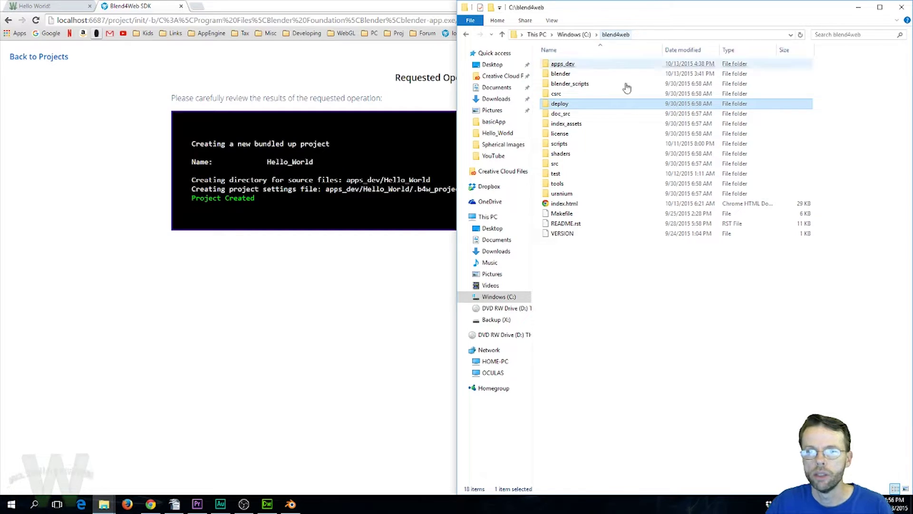
Open apps_dev\Hello_World in the SDK folder beside the desktop Hello_World window.
double_click(572, 64)
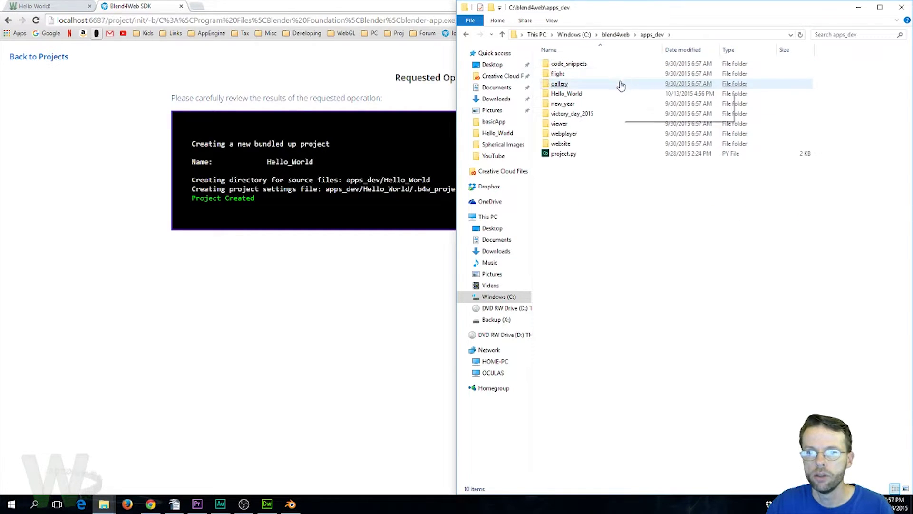
double_click(572, 93)
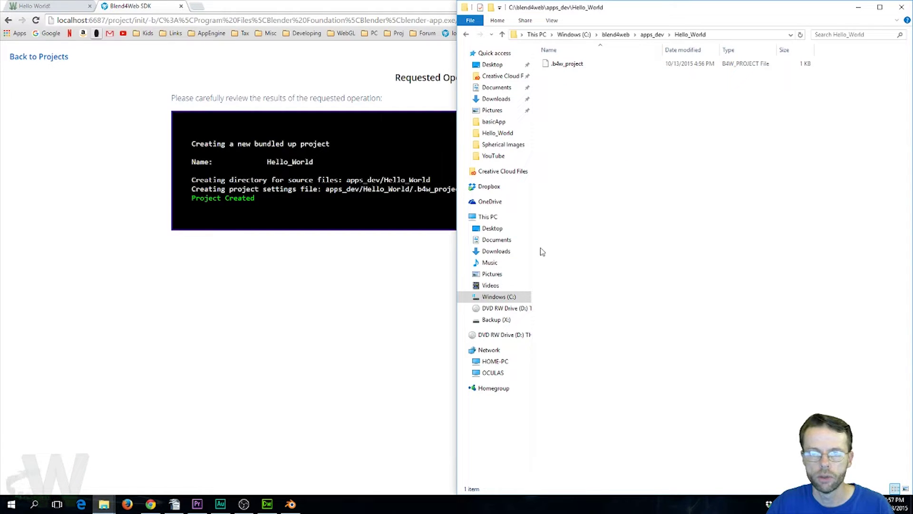
mouse_move(104, 503)
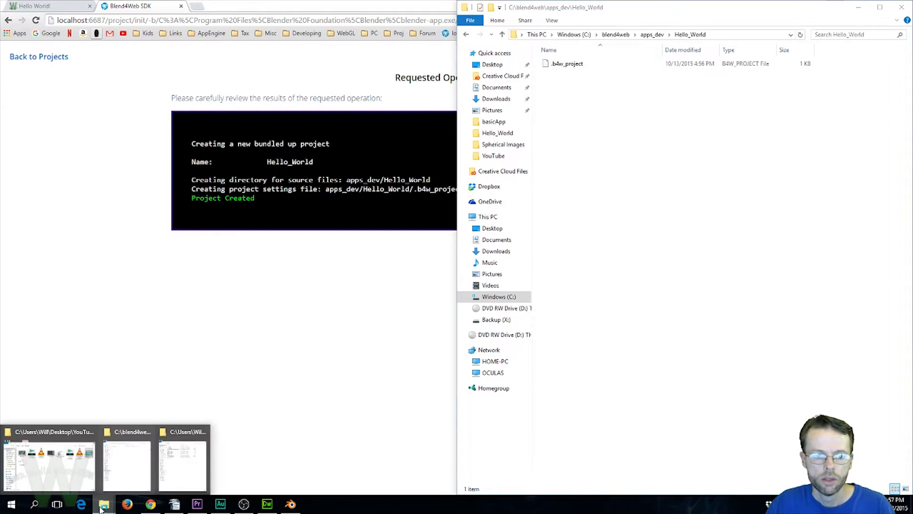
click(177, 468)
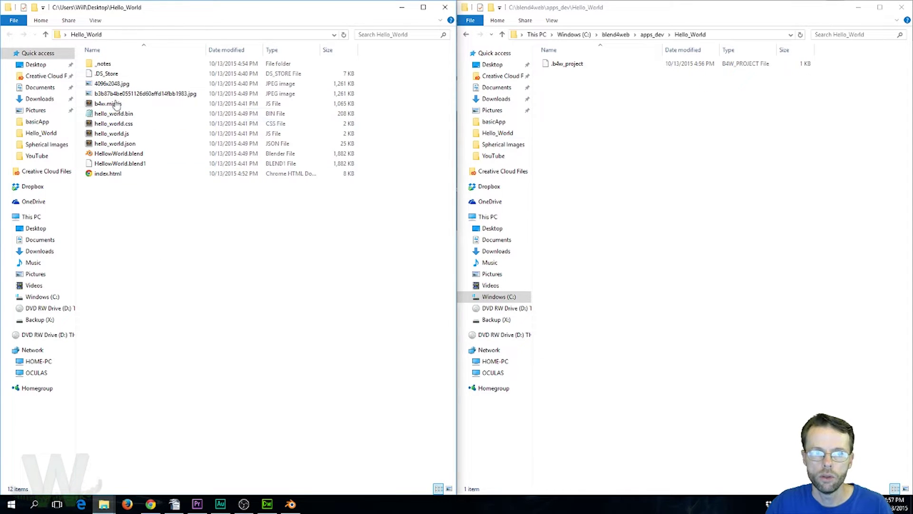
Copy all desktop Hello_World files into the SDK's apps_dev\Hello_World folder.
drag(101, 192, 123, 60)
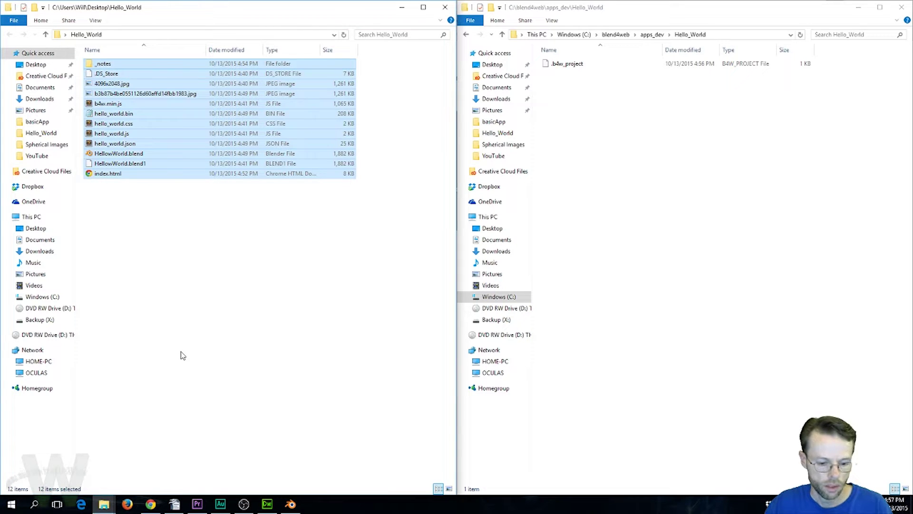
key(ctrl+c)
click(586, 183)
key(ctrl+v)
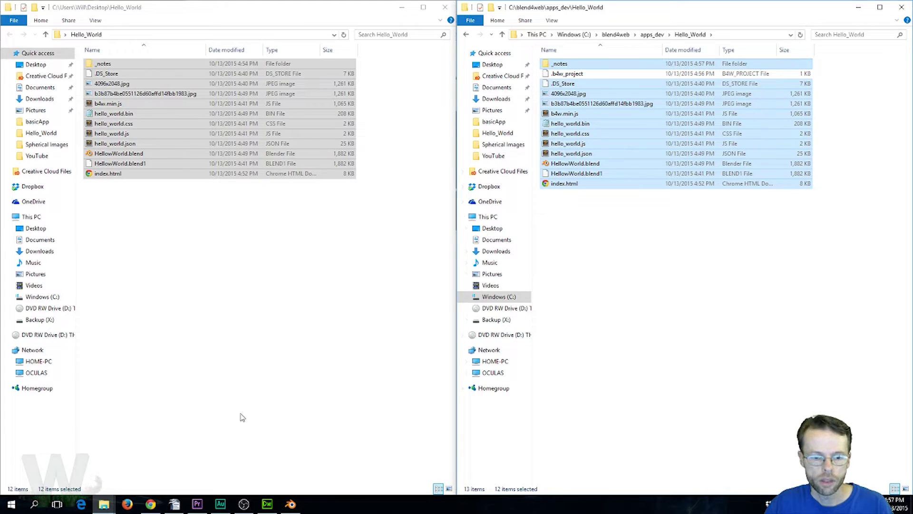
click(150, 503)
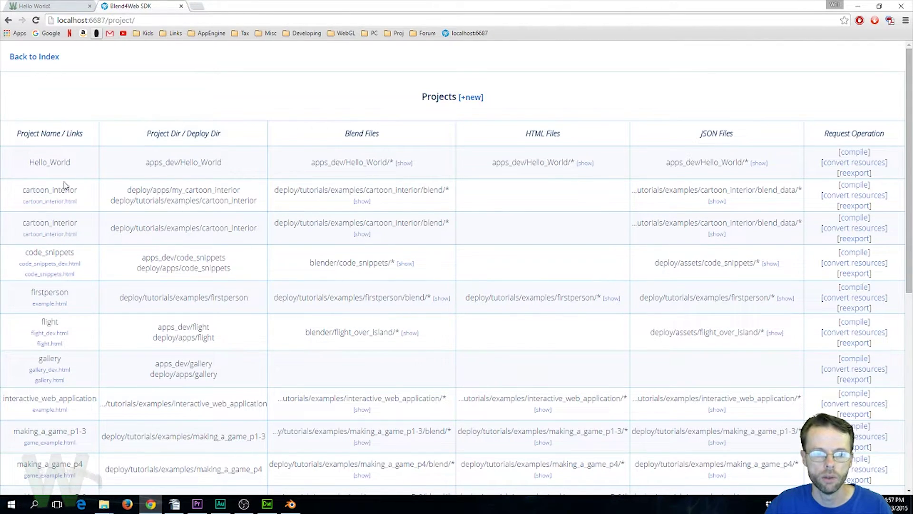
Rename index.html in apps_dev\Hello_World to Hello_World.html.
mouse_move(103, 503)
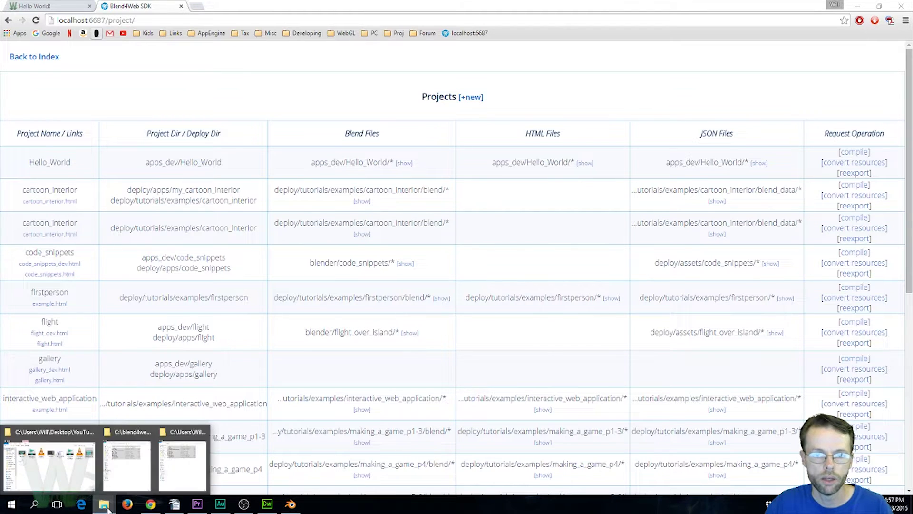
click(182, 464)
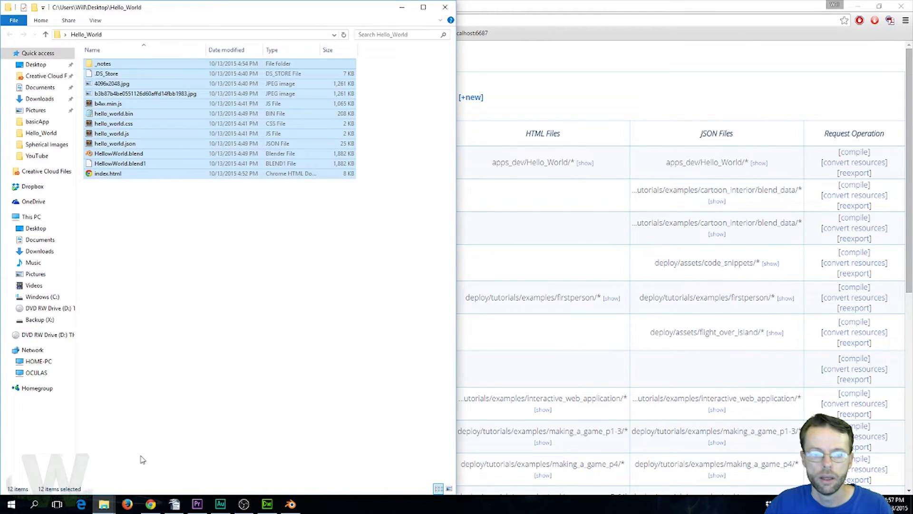
mouse_move(104, 503)
click(110, 464)
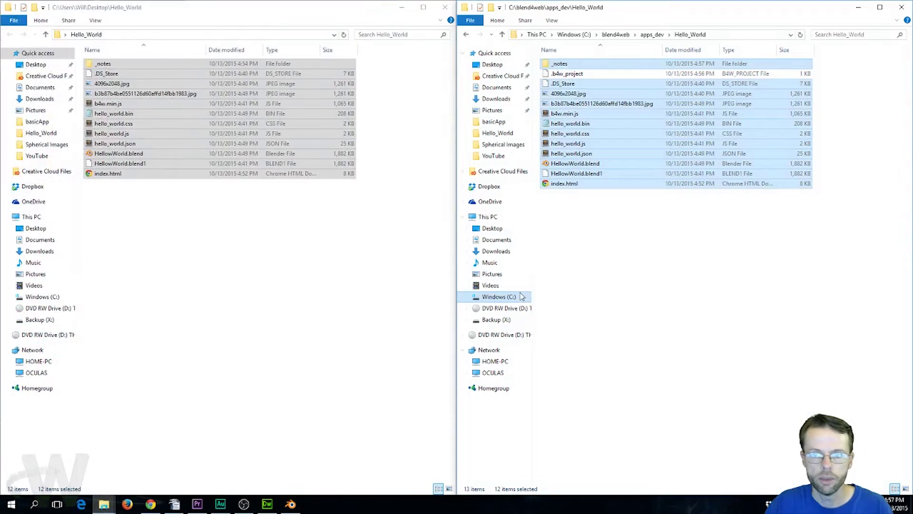
right_click(562, 185)
key(Escape)
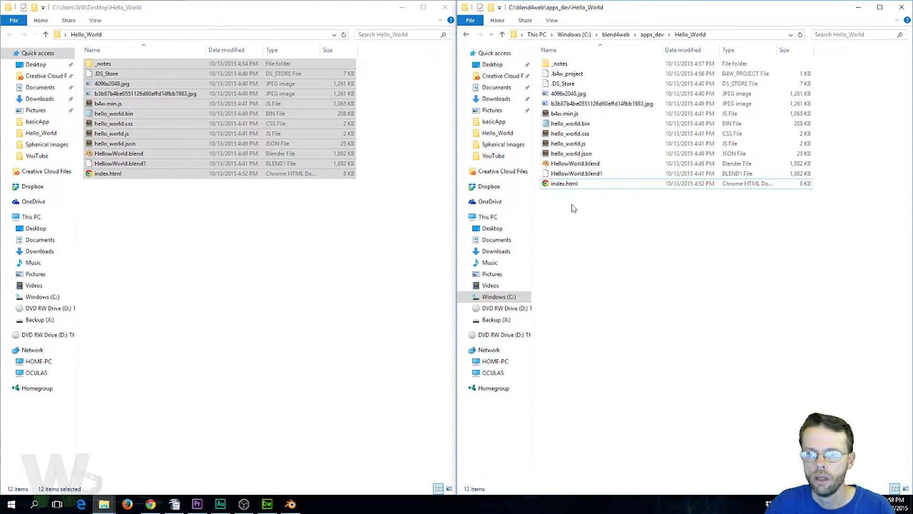
right_click(556, 184)
click(590, 355)
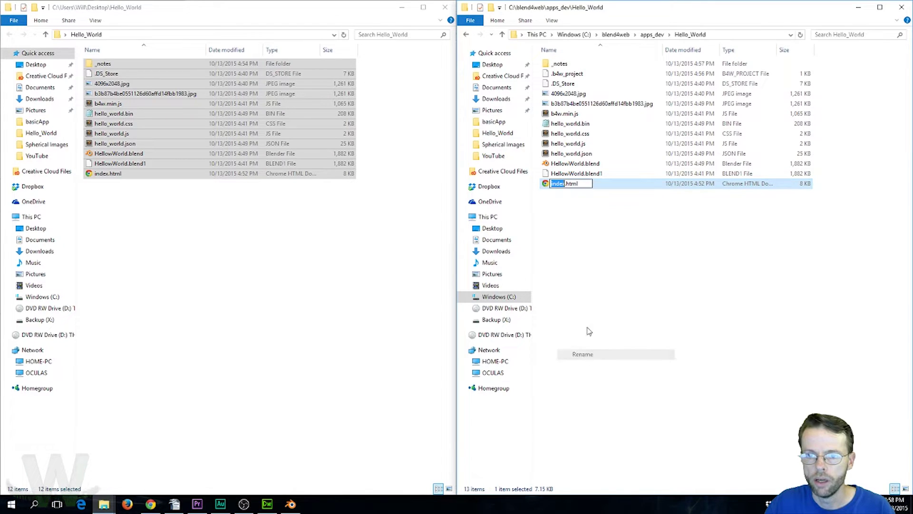
text(Hello_World)
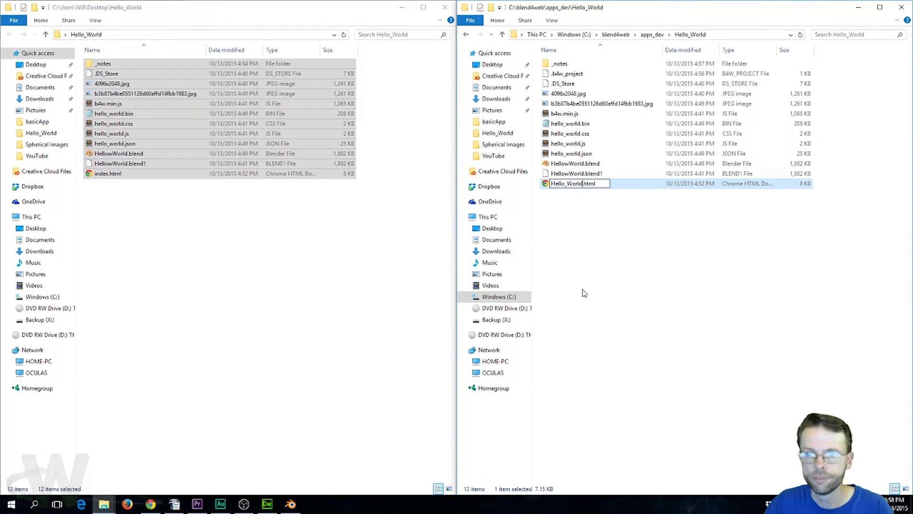
click(600, 242)
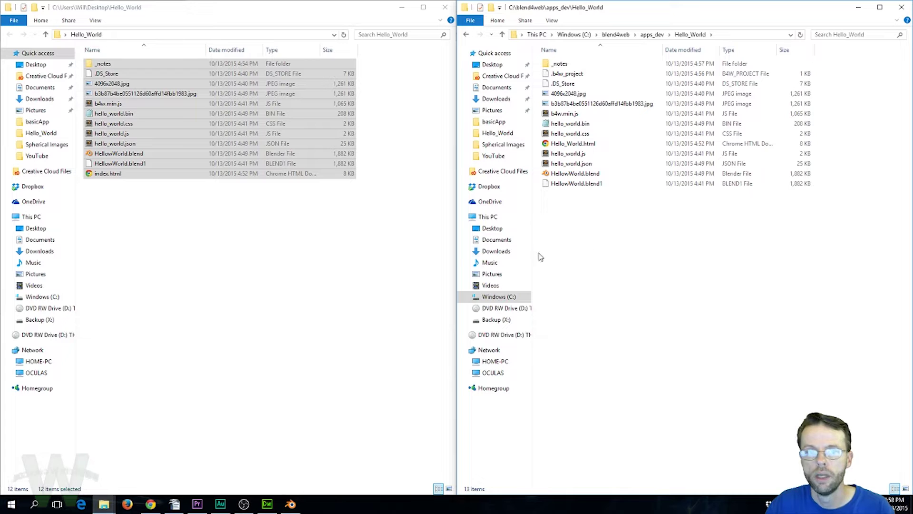
Reload the SDK projects list and open Hello_World.html.
click(150, 503)
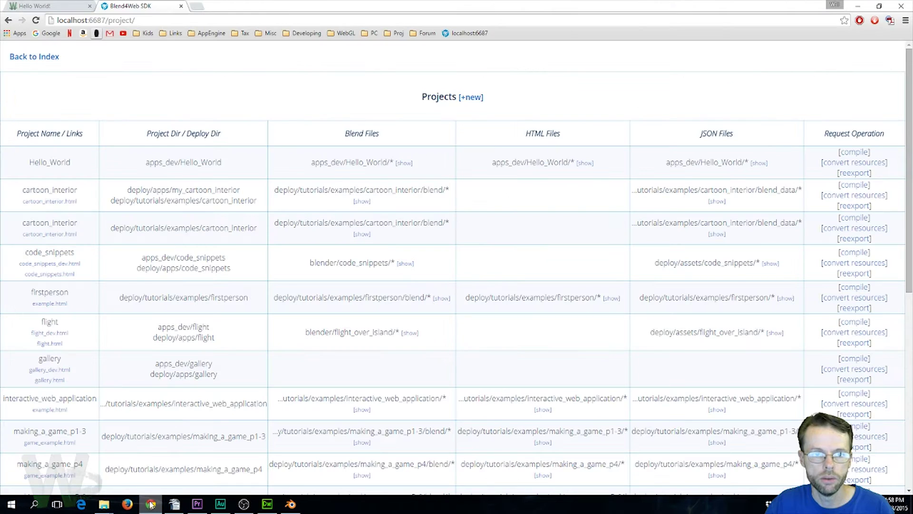
click(36, 20)
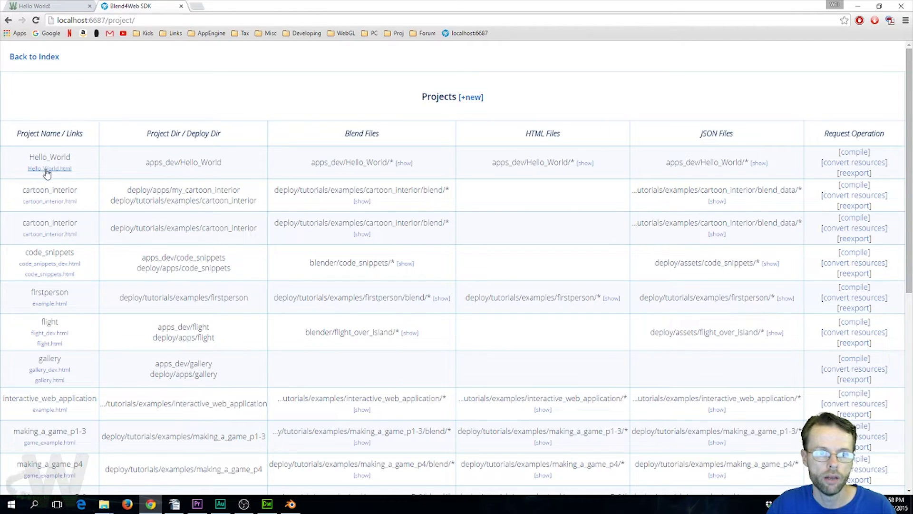
click(61, 171)
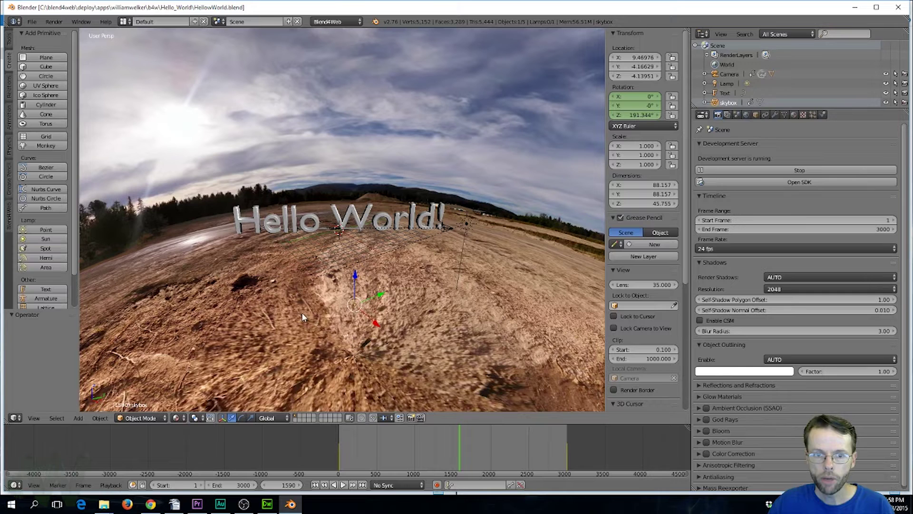
Reopen the SDK project manager and launch Hello_World.html again from localhost.
click(773, 183)
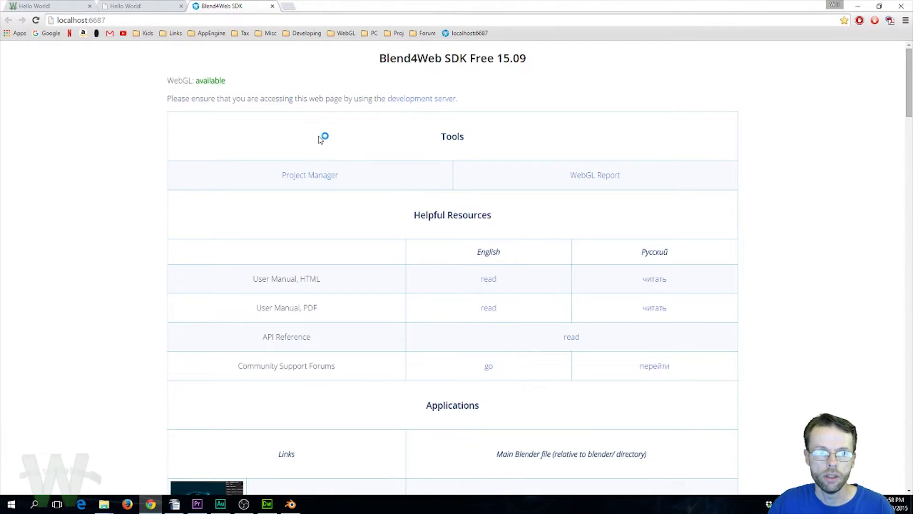
click(305, 177)
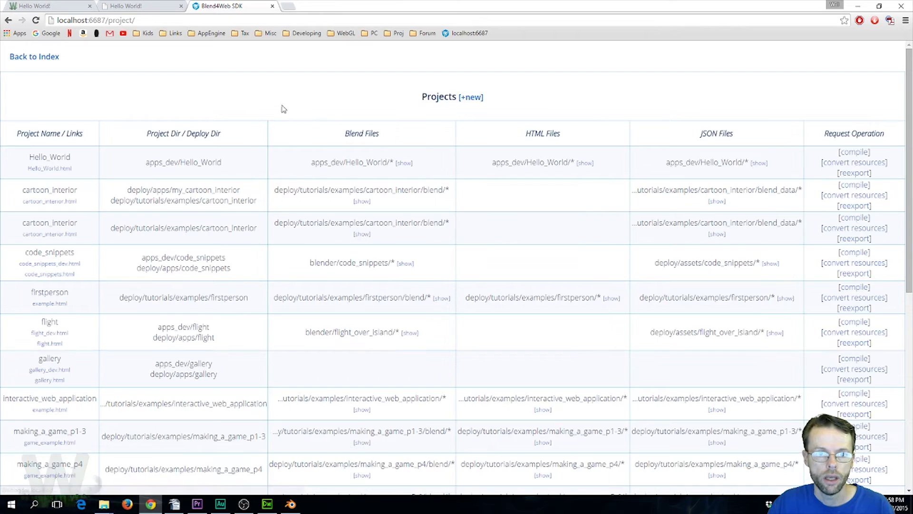
click(51, 169)
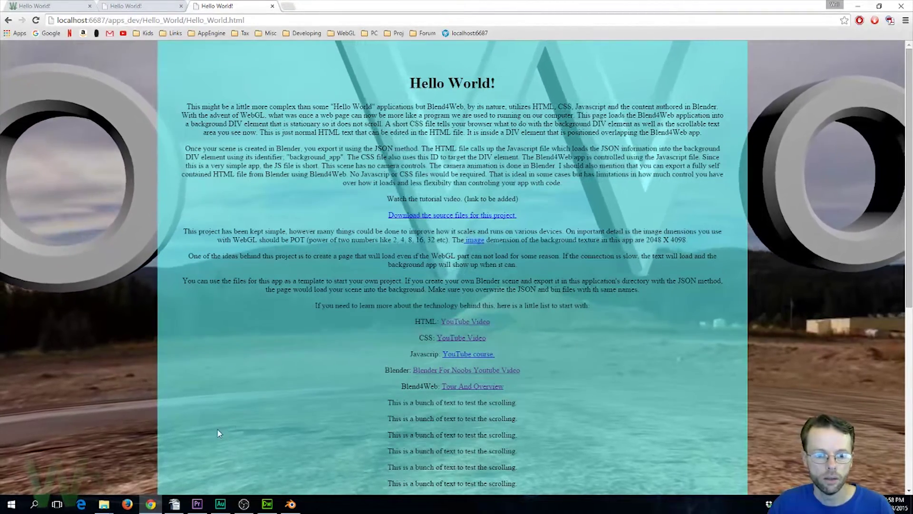
mouse_move(114, 503)
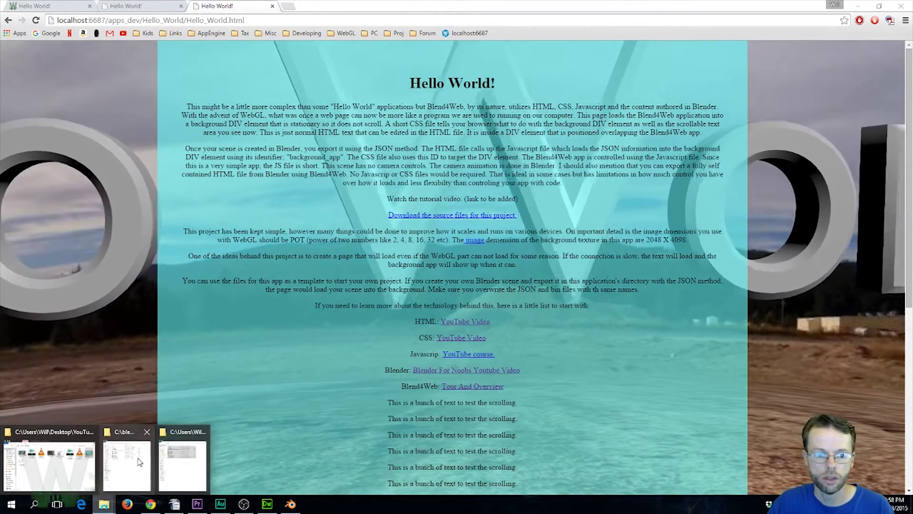
click(47, 459)
Go up to the blend4web folder and open apps_dev\Hello_World in File Explorer.
click(612, 37)
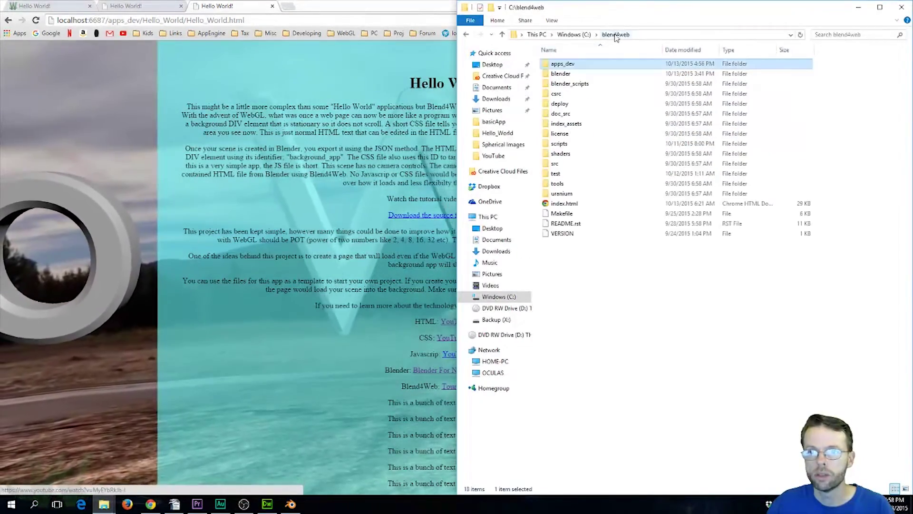
double_click(569, 64)
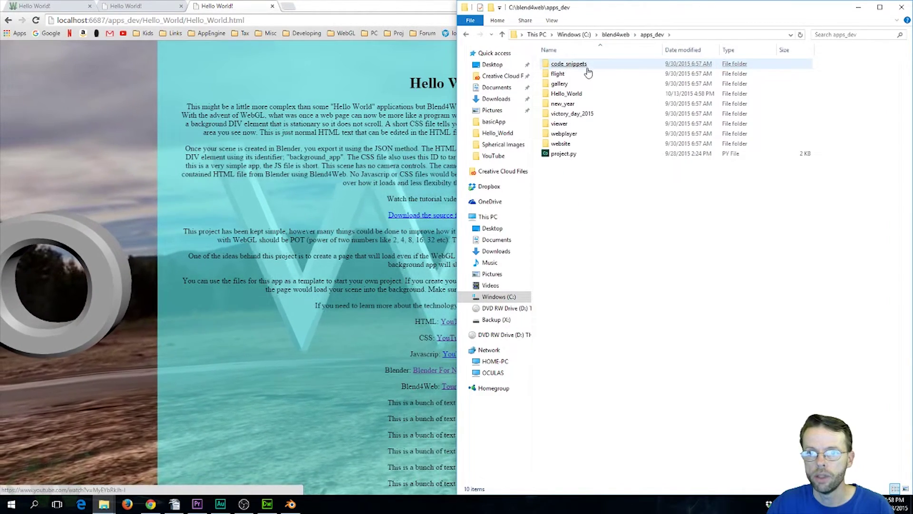
double_click(568, 94)
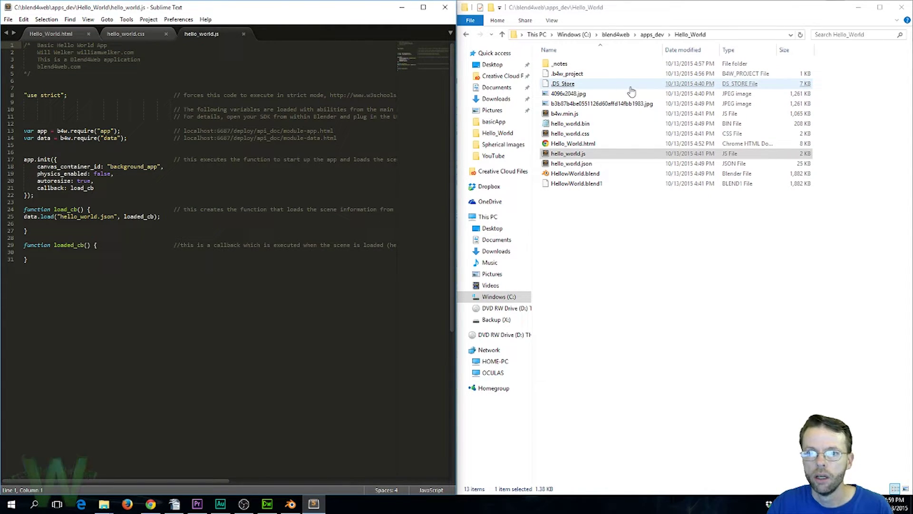
double_click(560, 95)
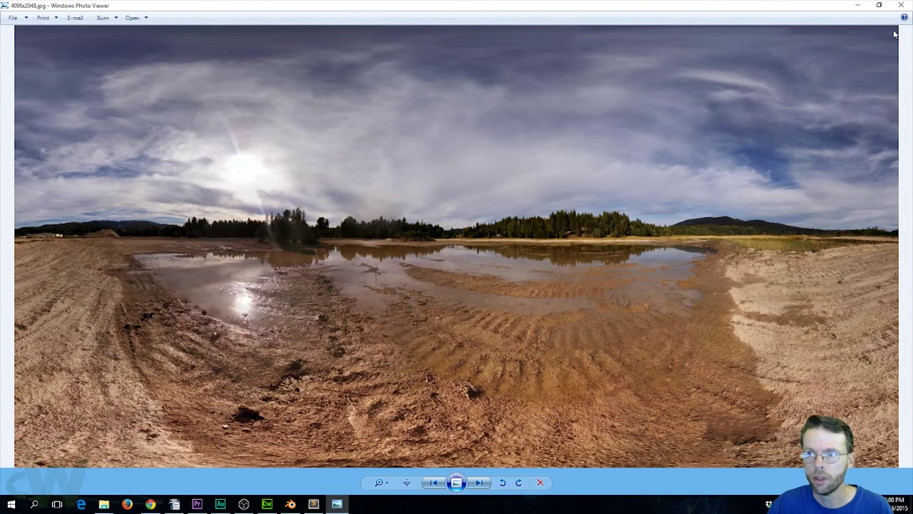
click(901, 5)
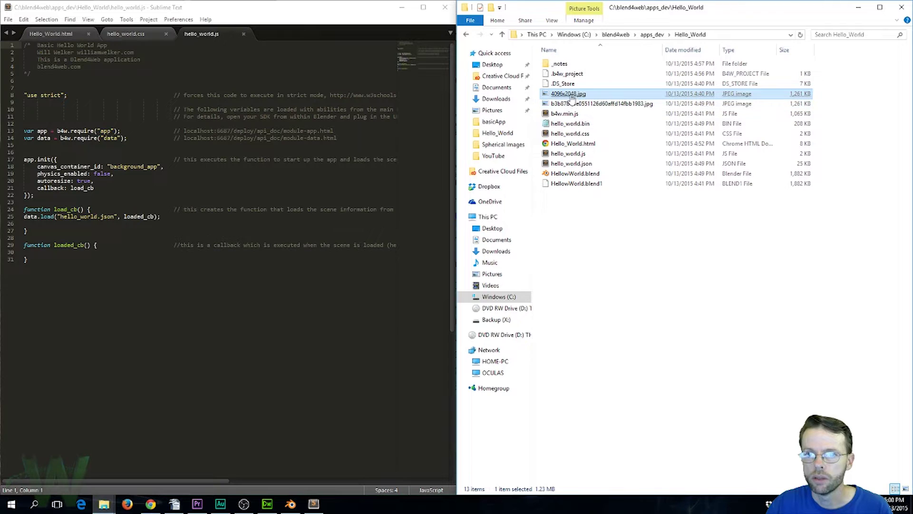
right_click(571, 94)
click(603, 359)
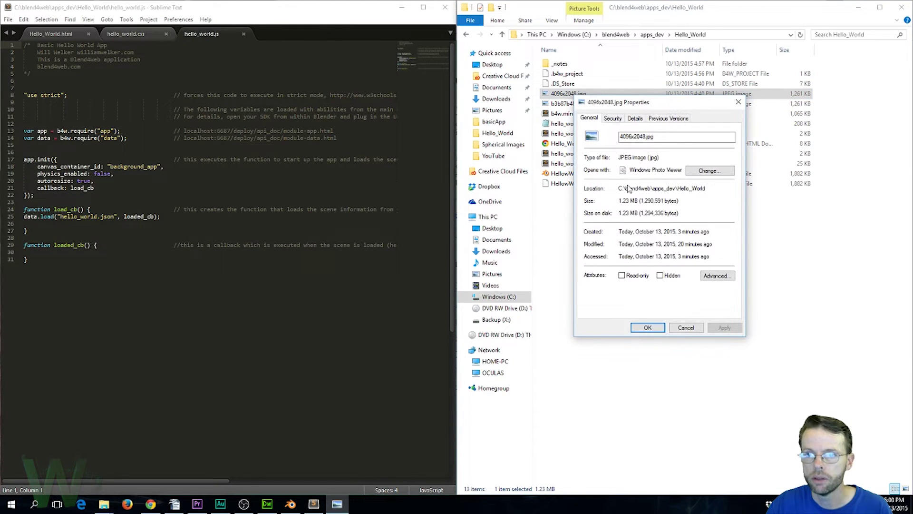
click(634, 120)
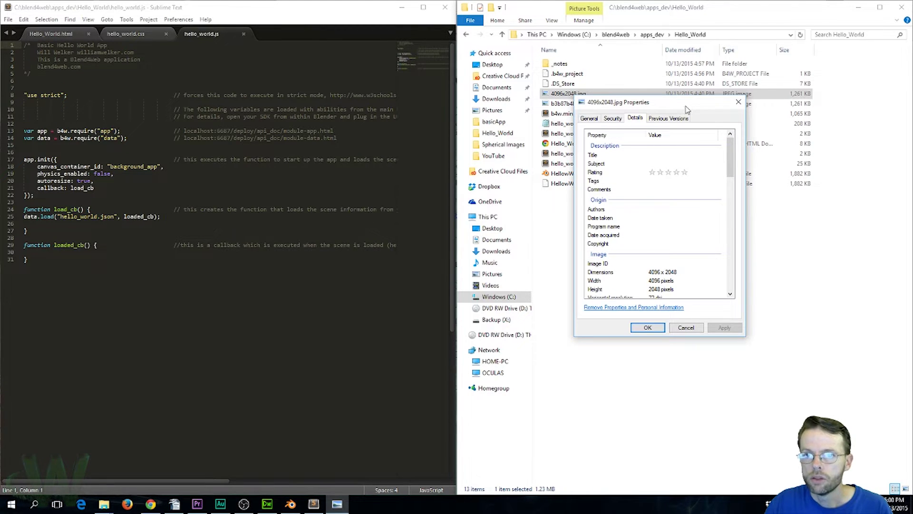
drag(687, 110, 714, 116)
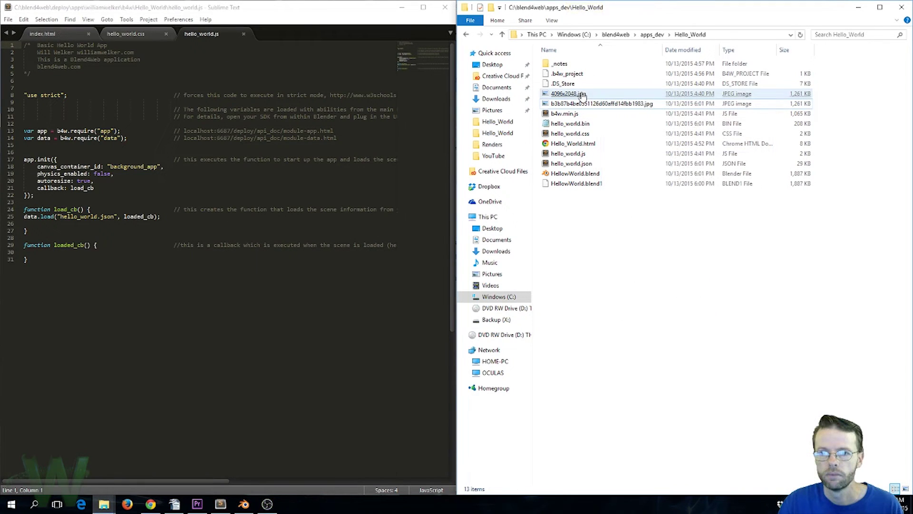
Preview the long-named panorama JPEG in the Hello_World folder, then close it.
click(579, 108)
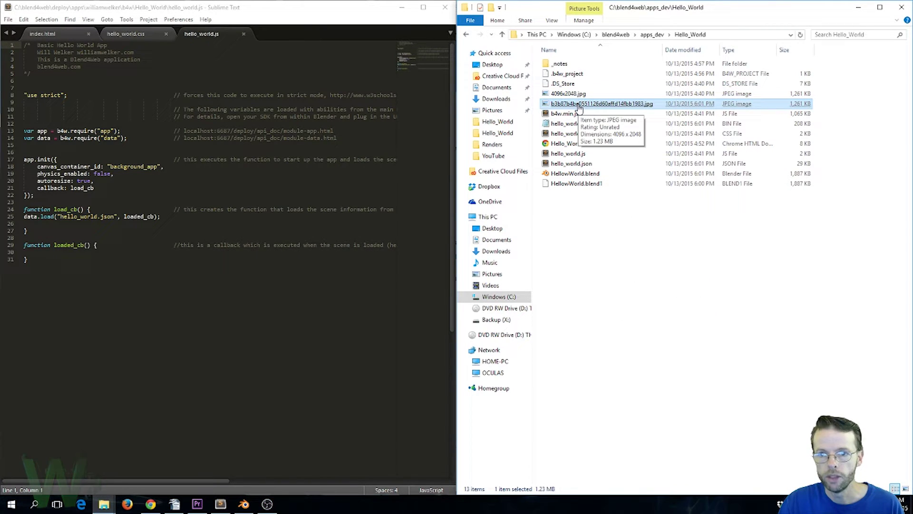
double_click(580, 108)
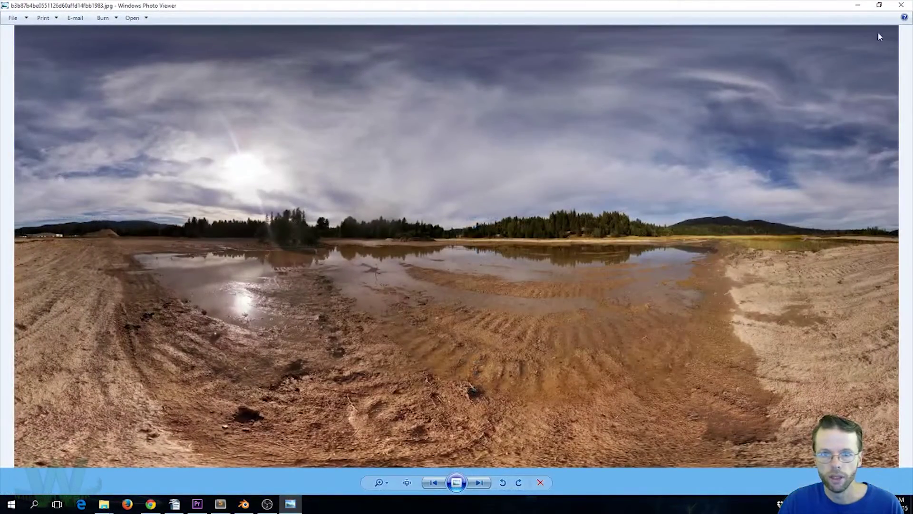
click(901, 5)
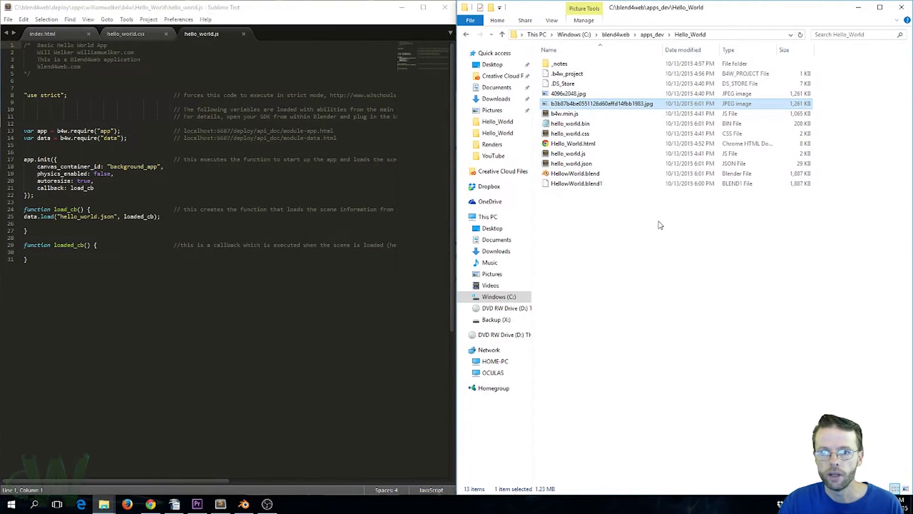
Enable File > External Data > Automatically Pack Into .blend in Blender, then minimize Blender.
click(244, 505)
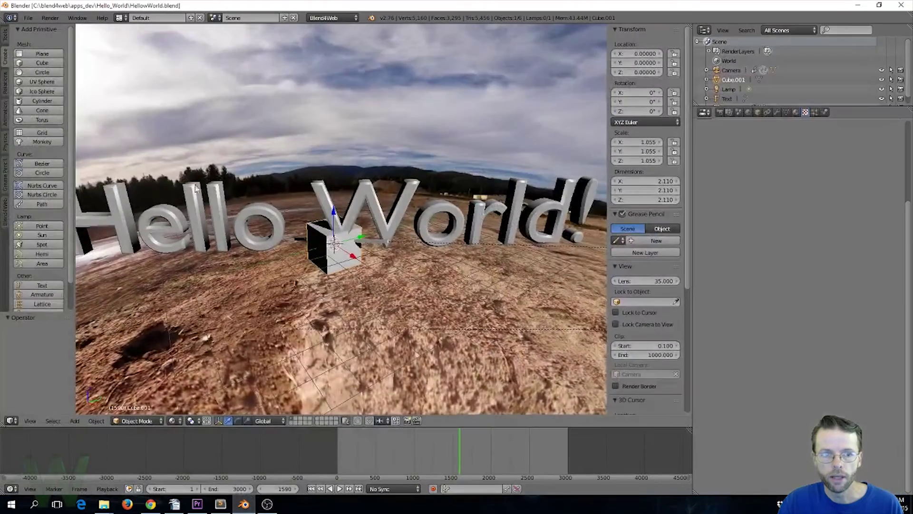
click(29, 18)
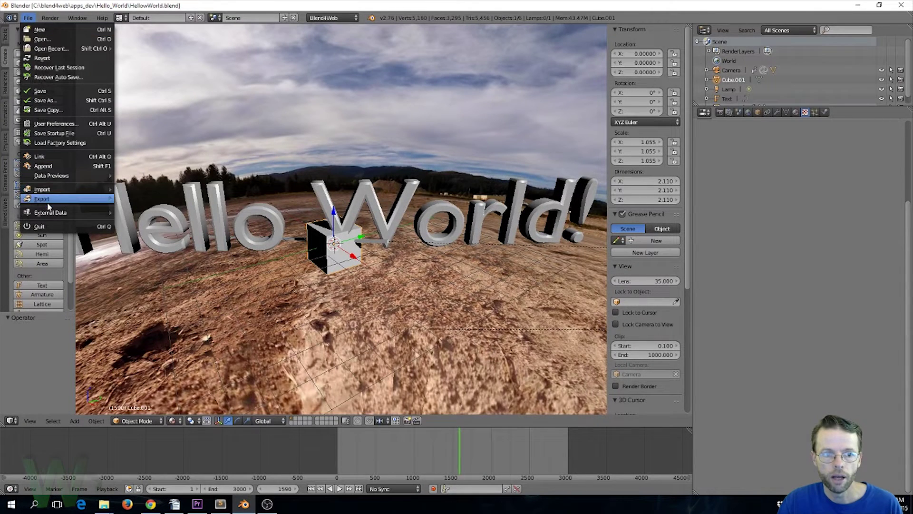
mouse_move(47, 210)
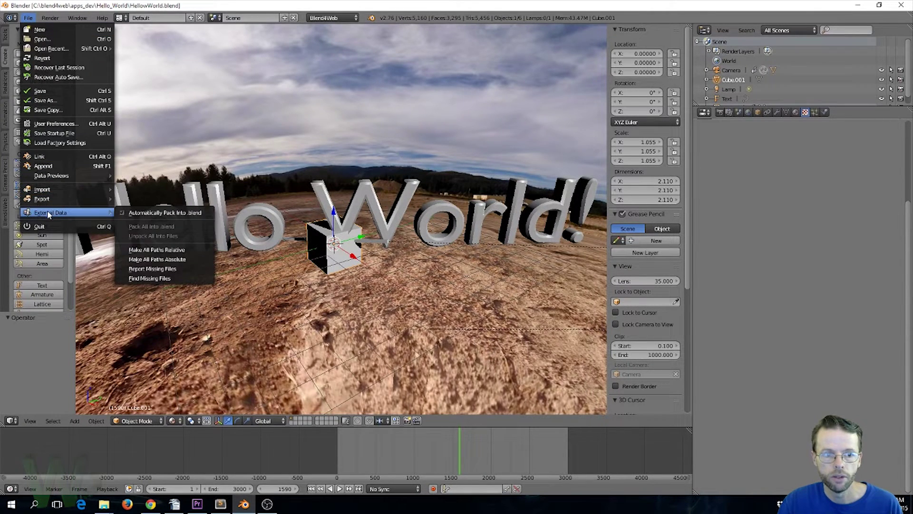
click(121, 213)
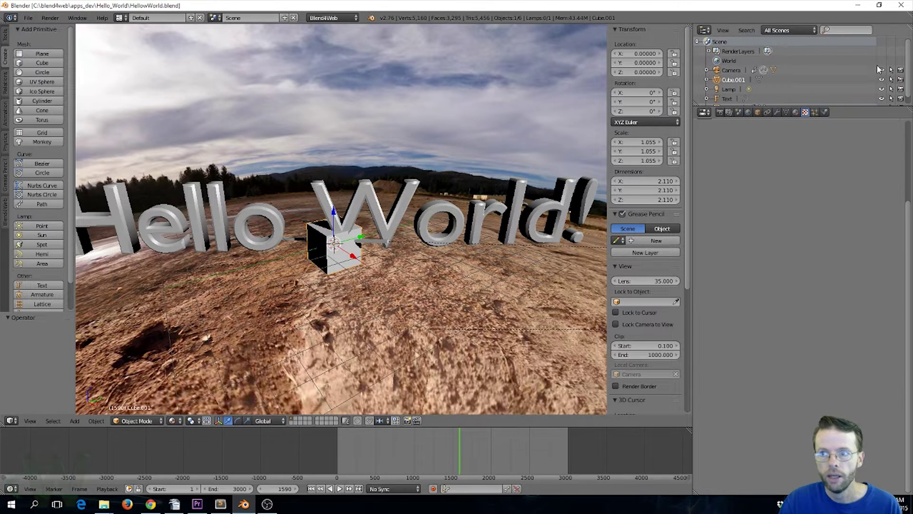
click(859, 5)
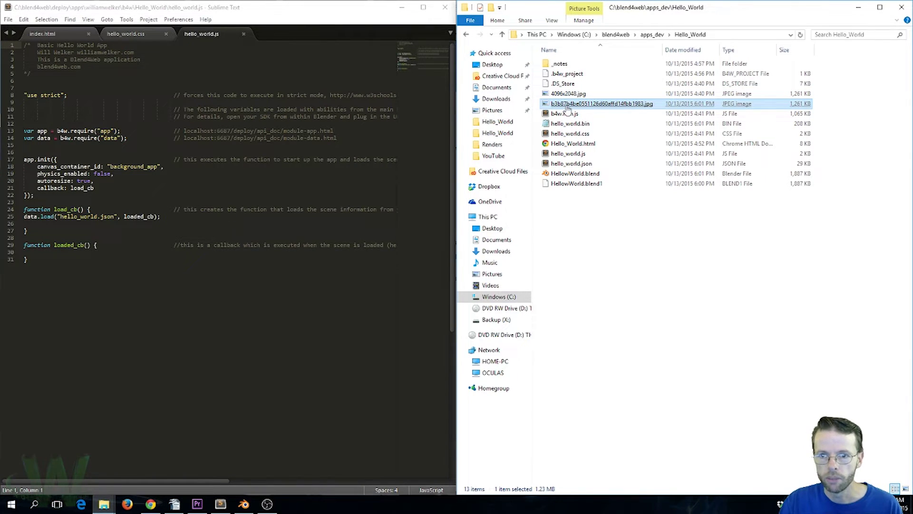
click(567, 93)
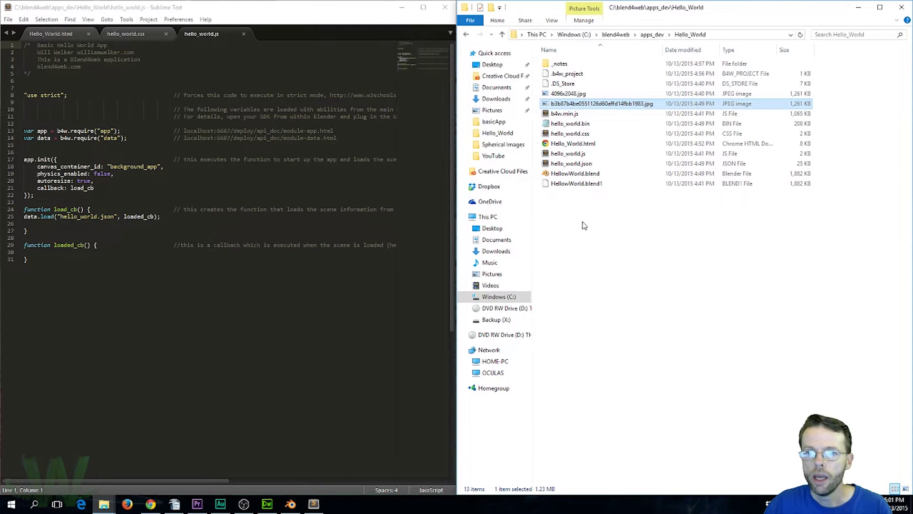
click(566, 115)
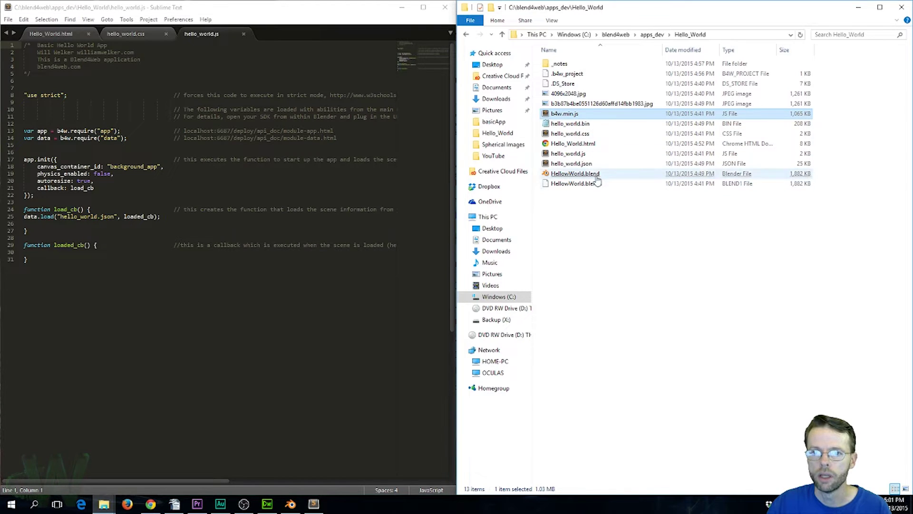
click(586, 126)
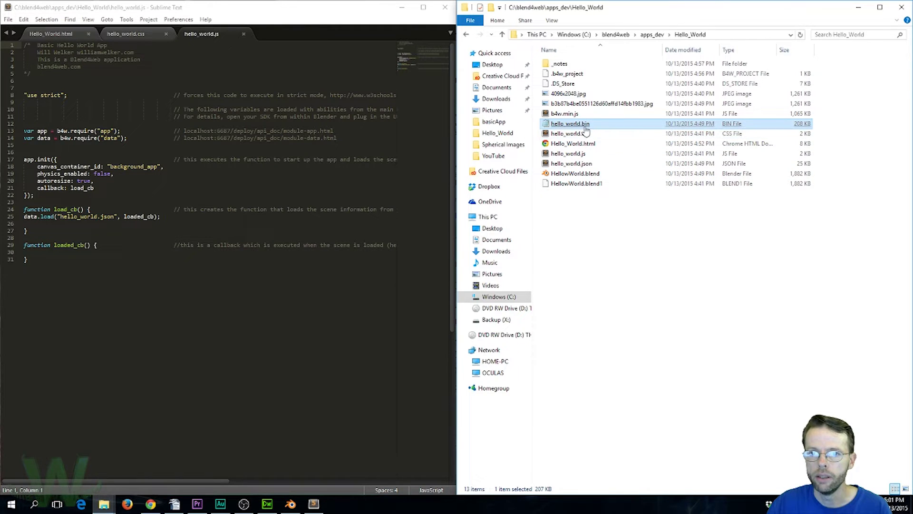
click(587, 165)
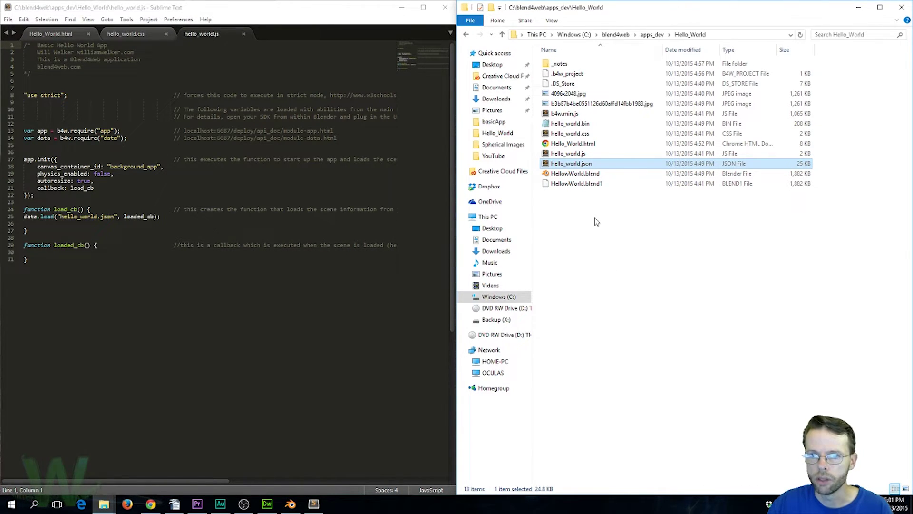
click(593, 153)
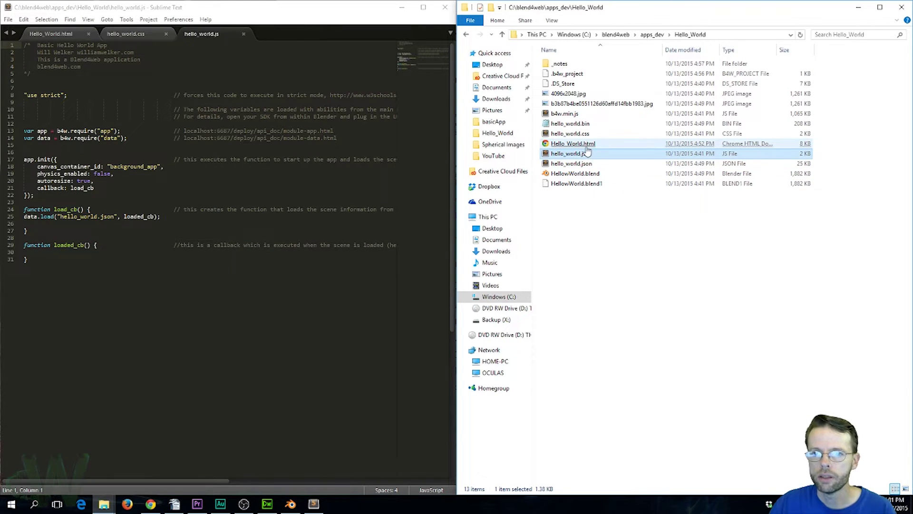
click(584, 146)
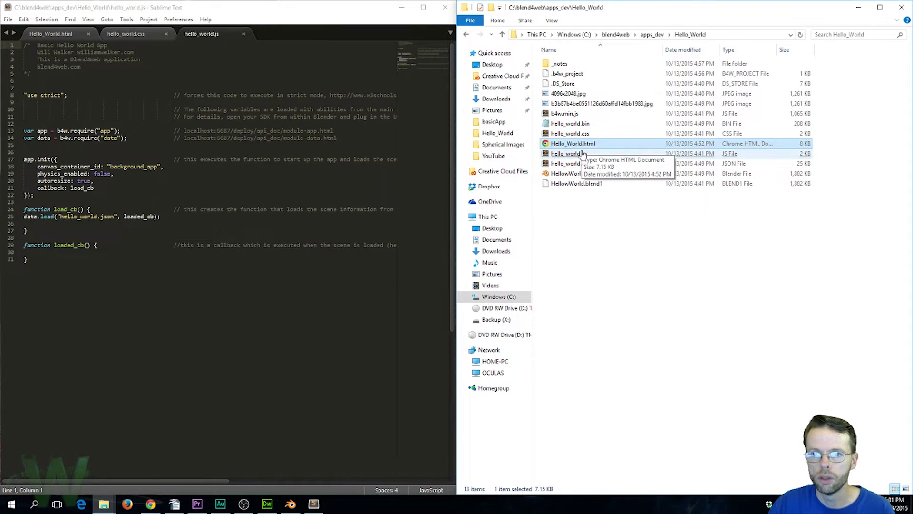
click(579, 154)
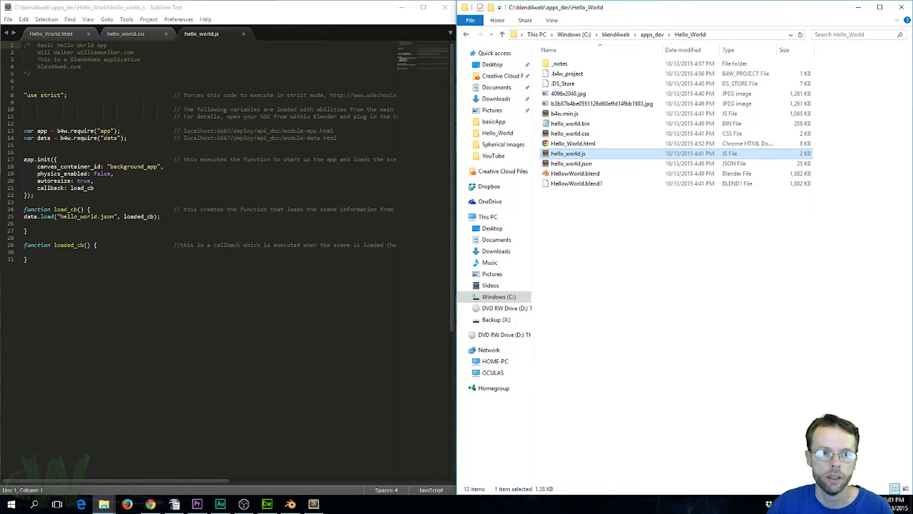
key(alt+Tab)
click(67, 37)
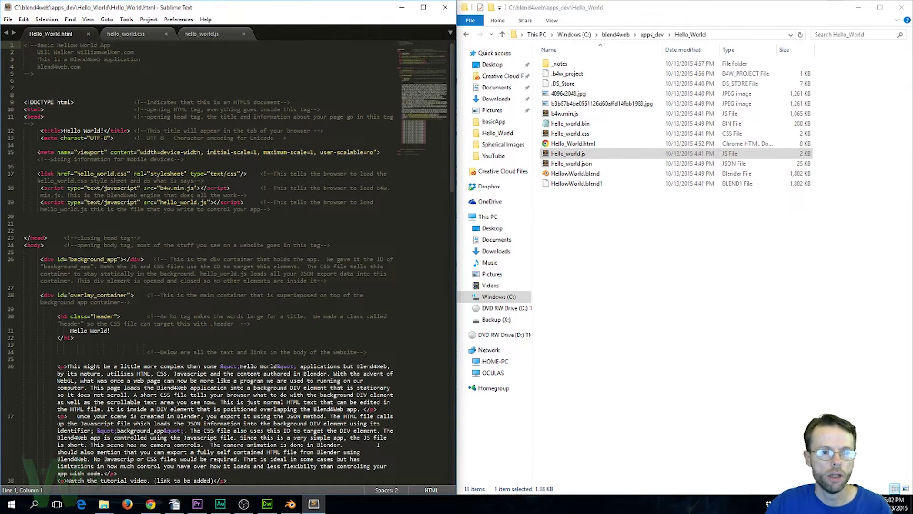
Compare the running Hello World page with its Hello_World.html source.
scroll(189, 194, down, 2)
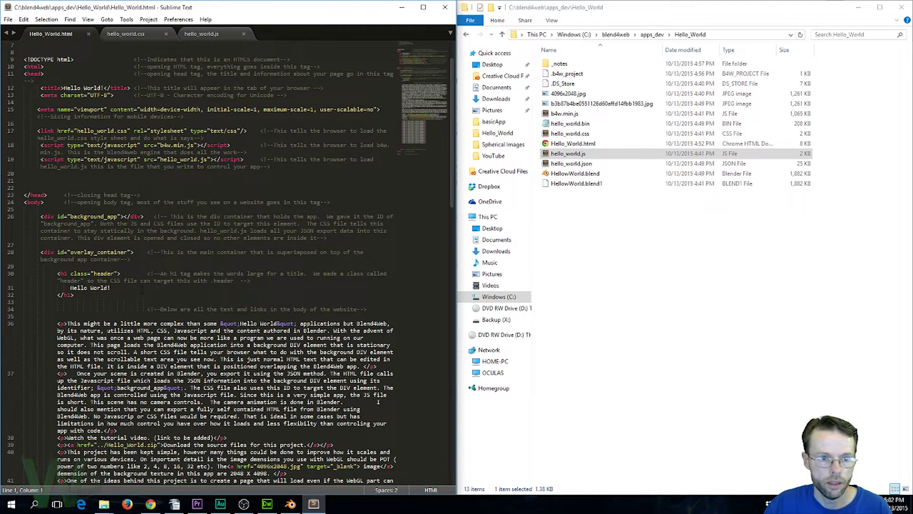
click(151, 507)
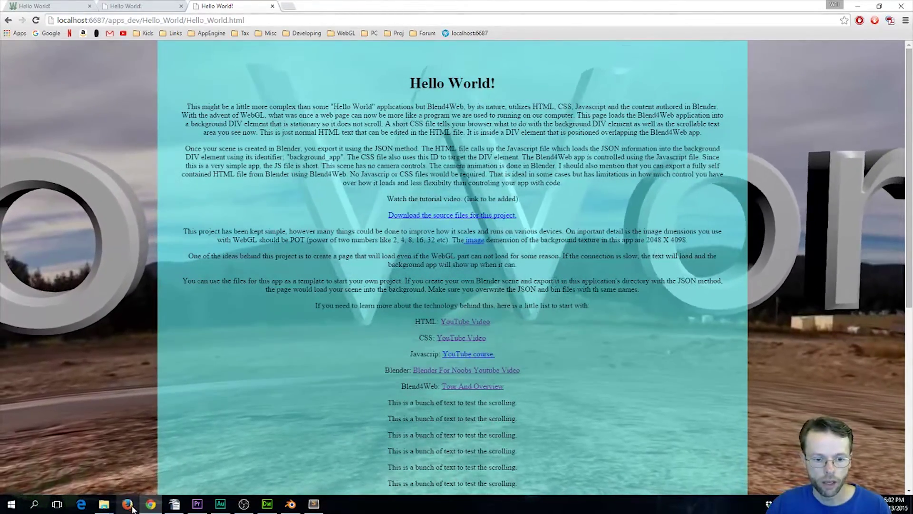
click(314, 503)
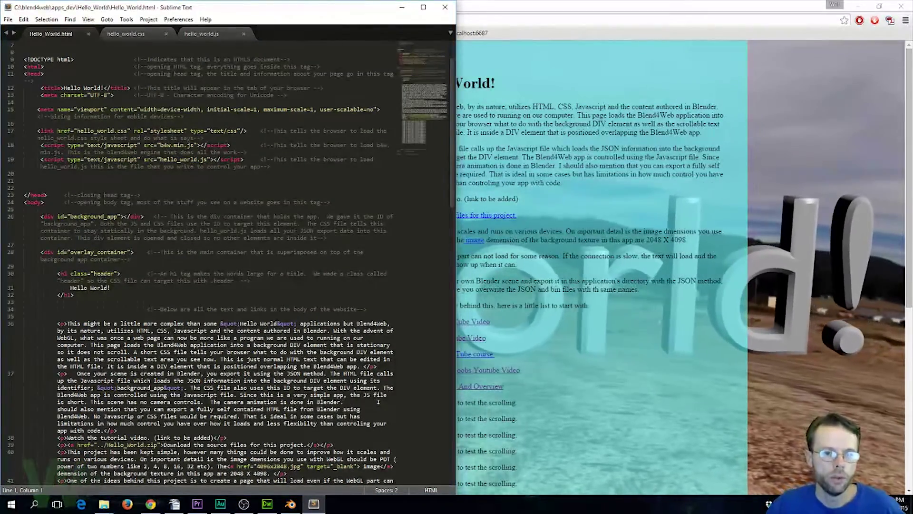
Point out the background_app div in the HTML and its matching id in hello_world.js.
click(123, 216)
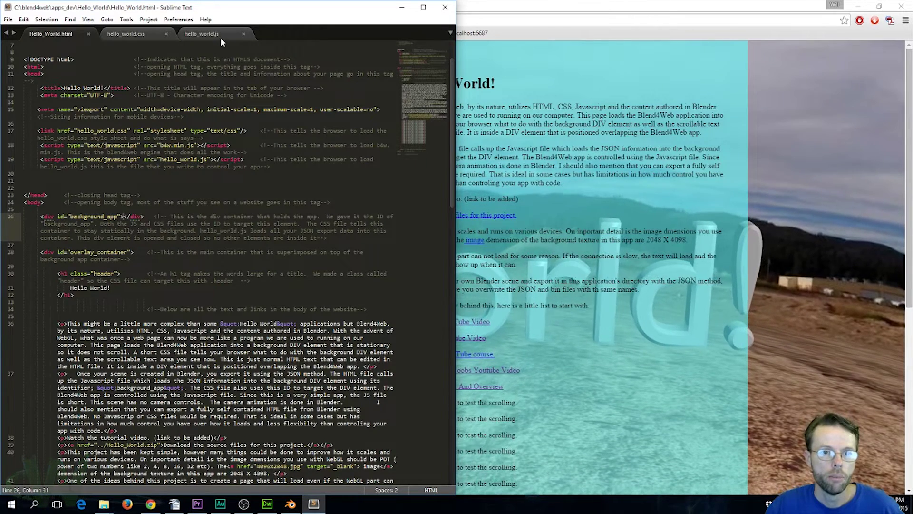
key(ctrl+Page_Down)
key(ctrl+Page_Down)
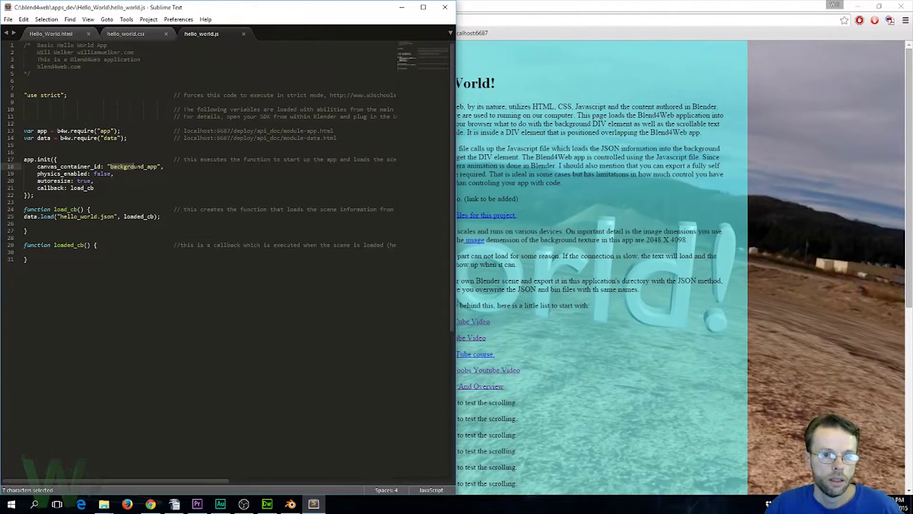
drag(110, 166, 157, 167)
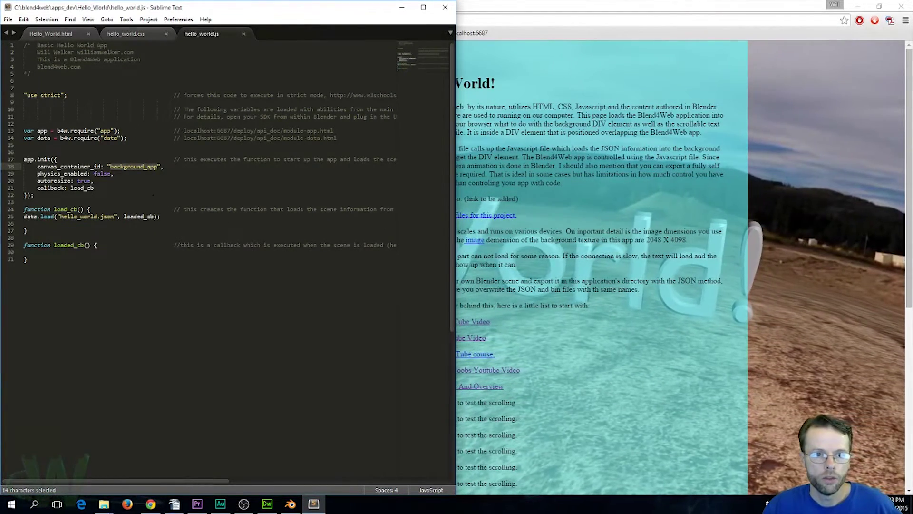
Show the #background_app rule in the hello_world.css stylesheet.
click(128, 36)
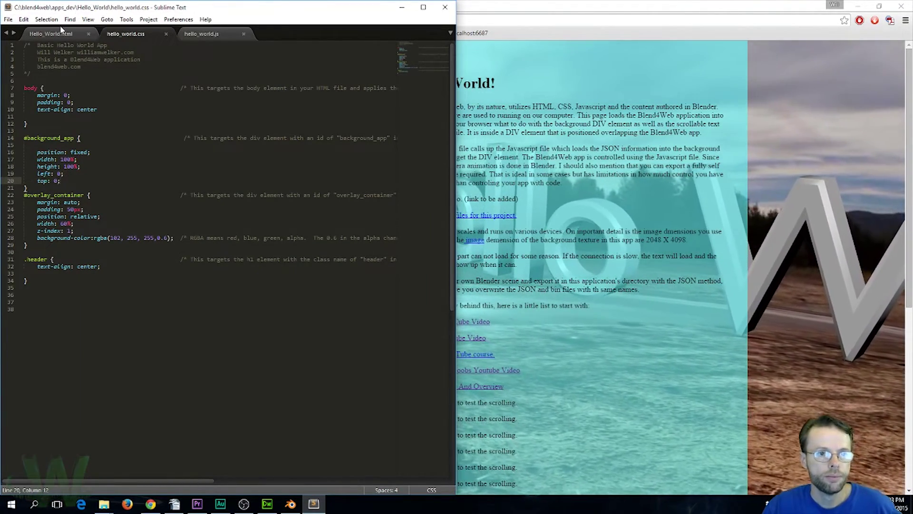
click(58, 33)
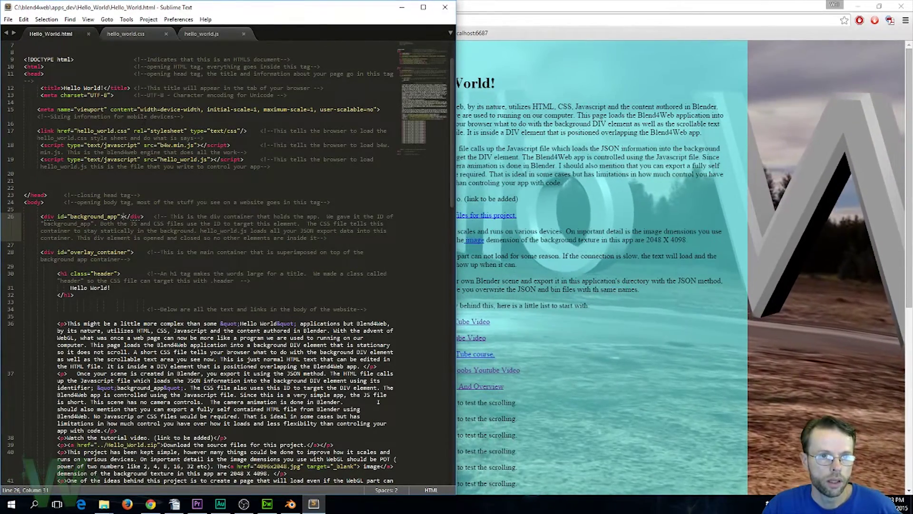
click(150, 36)
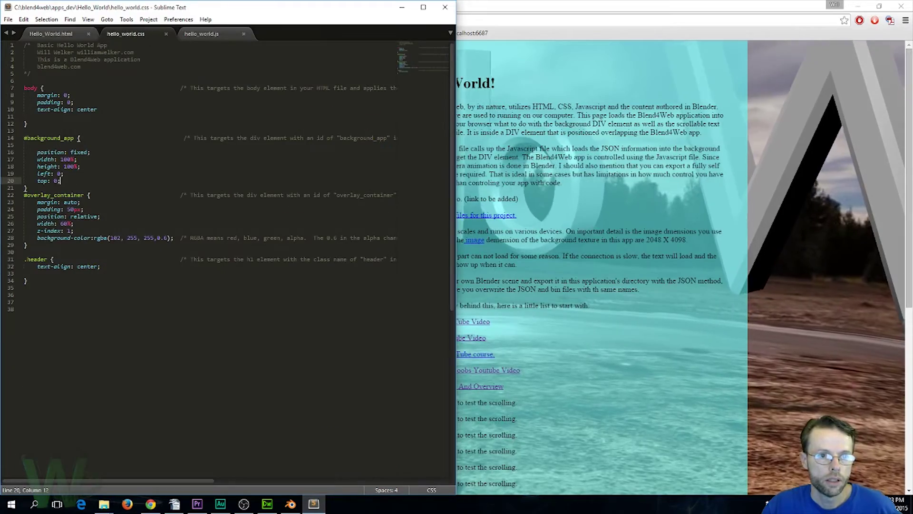
click(52, 33)
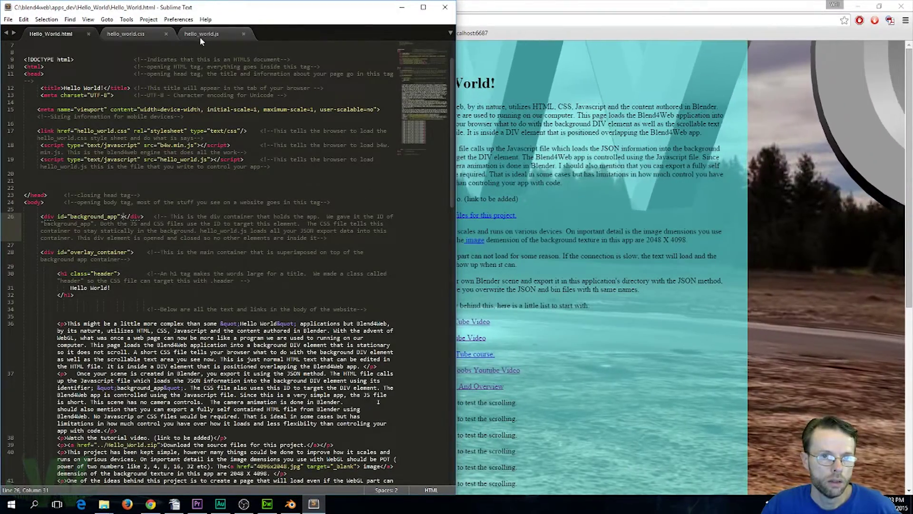
click(124, 34)
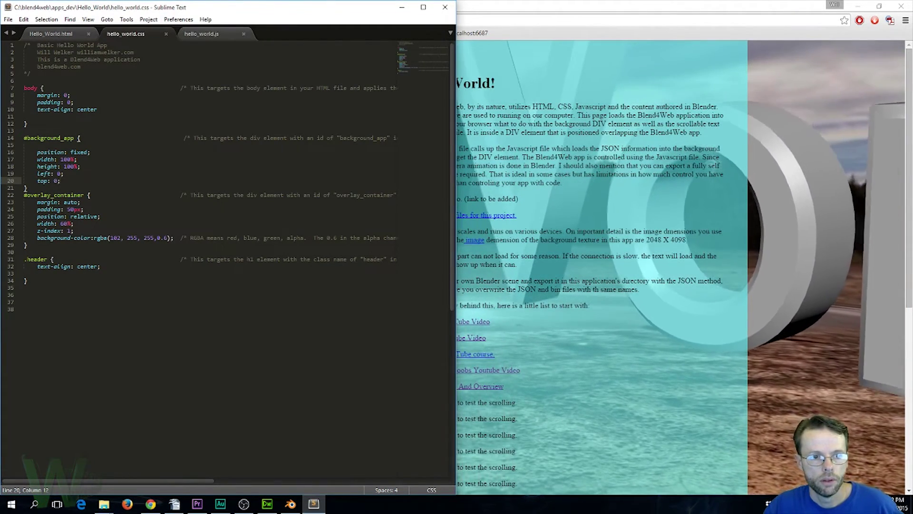
drag(37, 202, 74, 231)
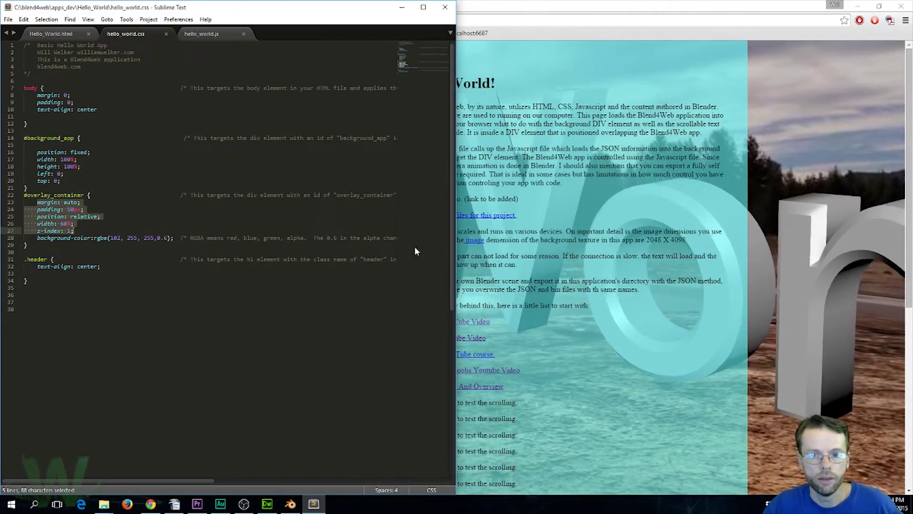
click(615, 306)
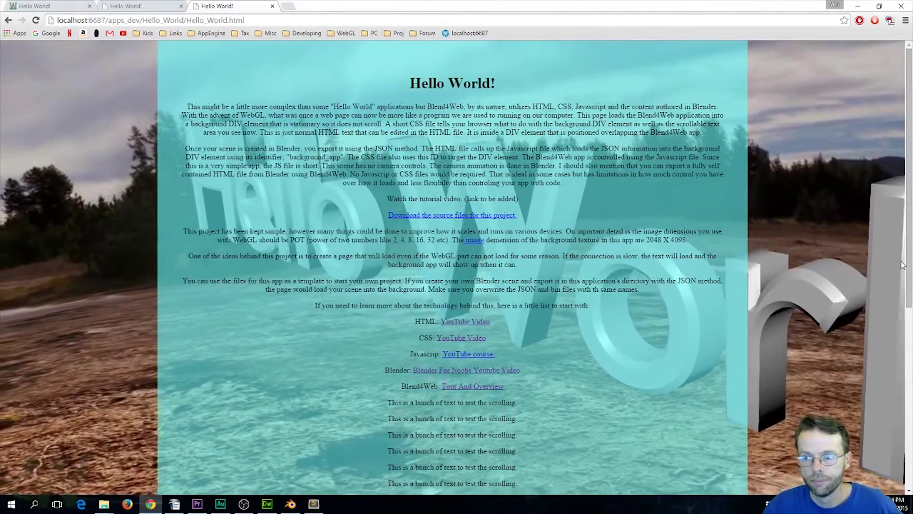
scroll(911, 270, down, 2)
scroll(354, 423, up, 2)
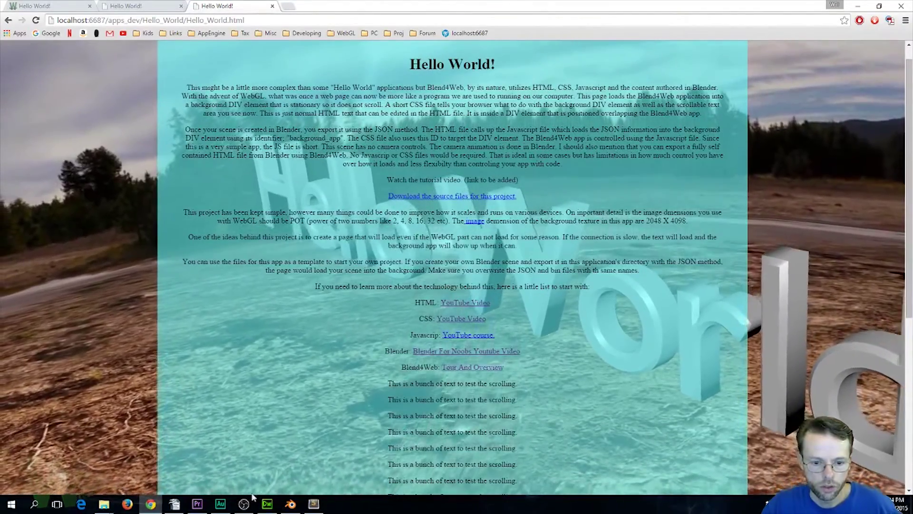
click(313, 503)
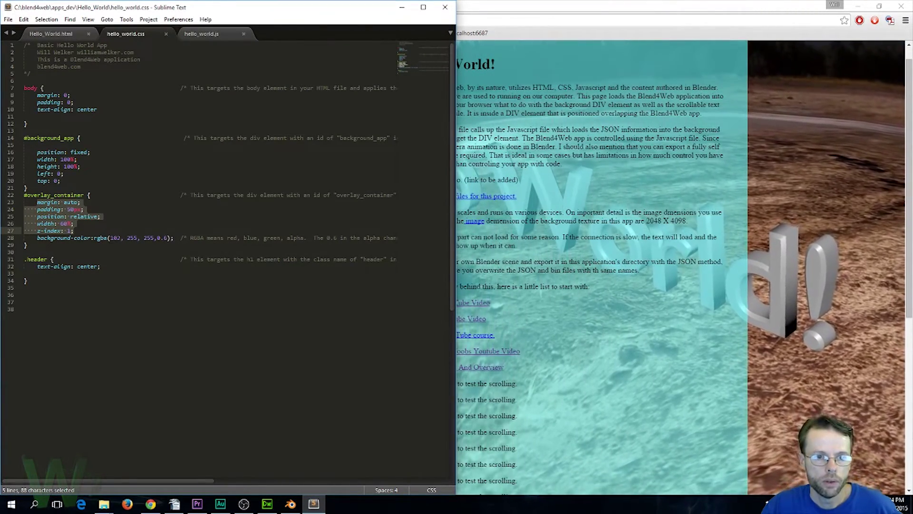
drag(157, 238, 168, 238)
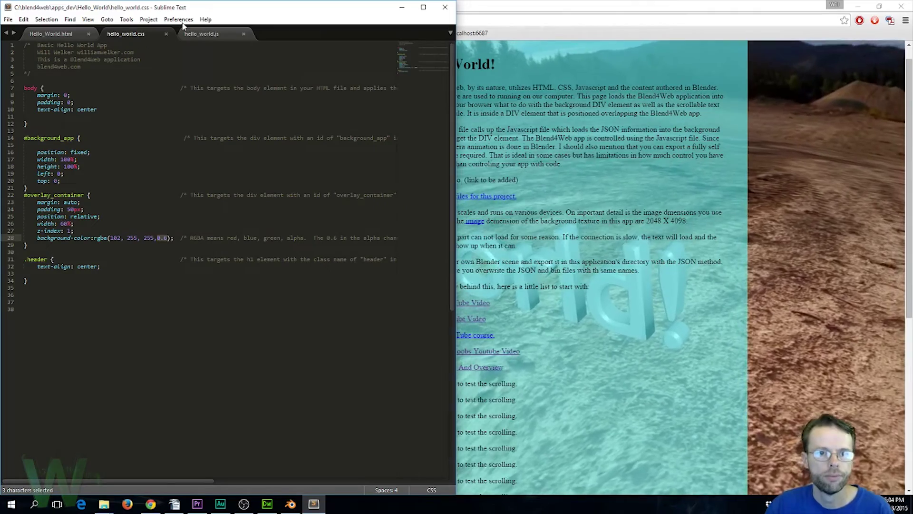
Select the module-app doc URL in hello_world.js, then open localhost:6687 and its API Reference in Chrome.
click(212, 36)
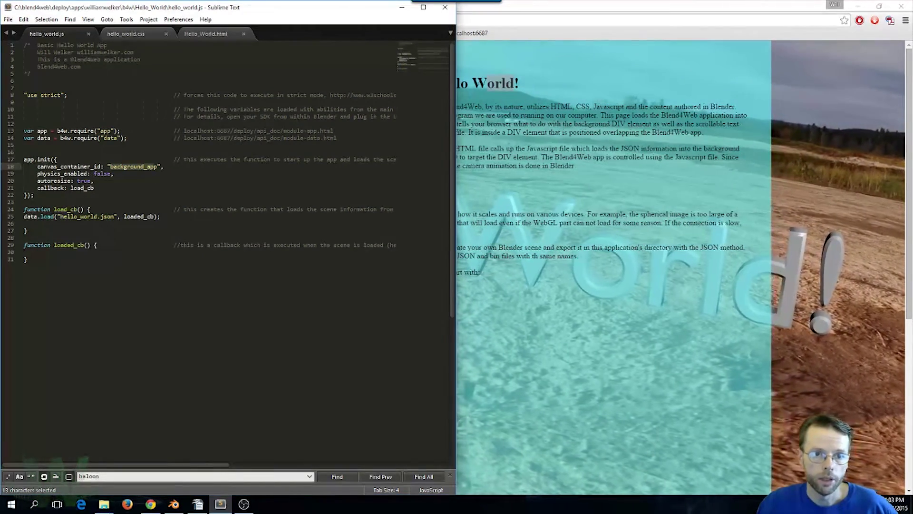
drag(184, 130, 333, 131)
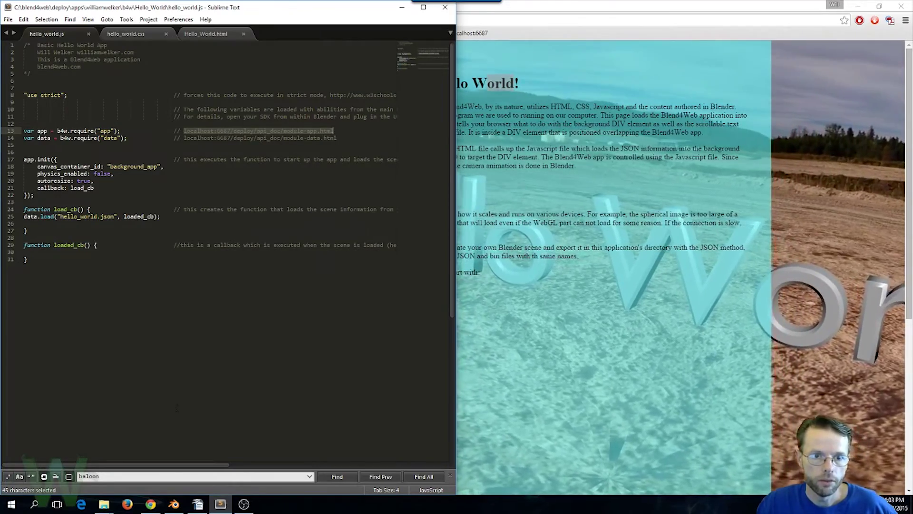
click(146, 504)
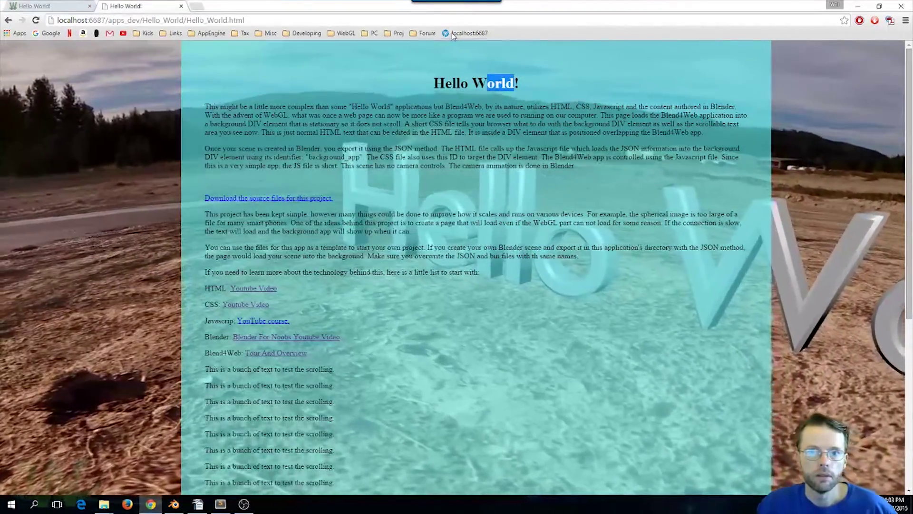
click(469, 33)
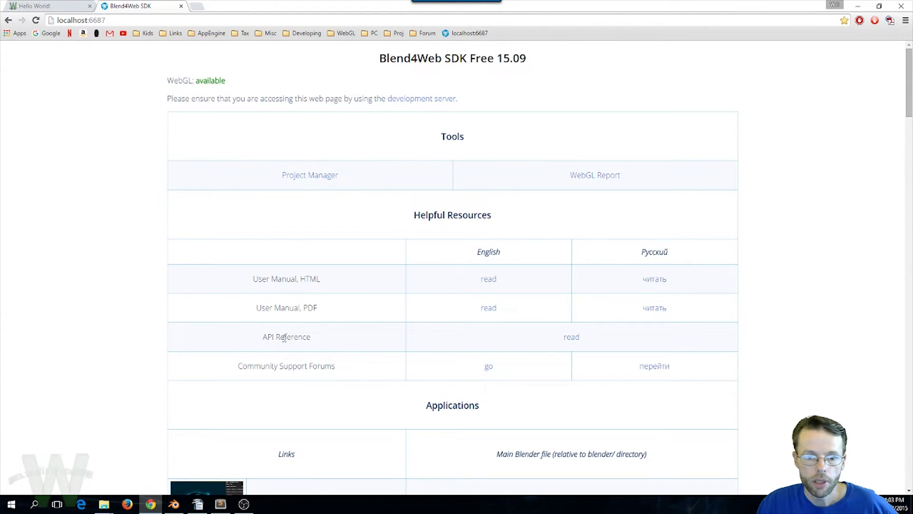
click(572, 337)
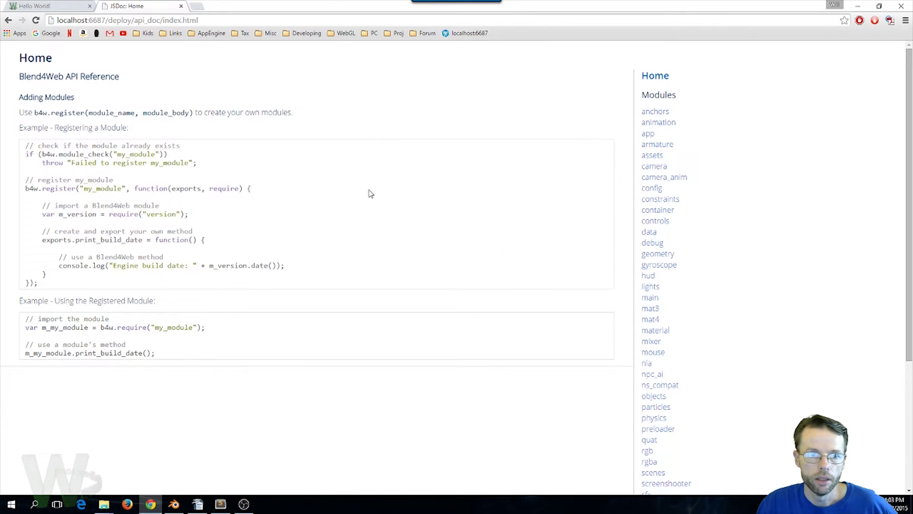
Open the Module: app API reference page and scroll through it.
click(221, 503)
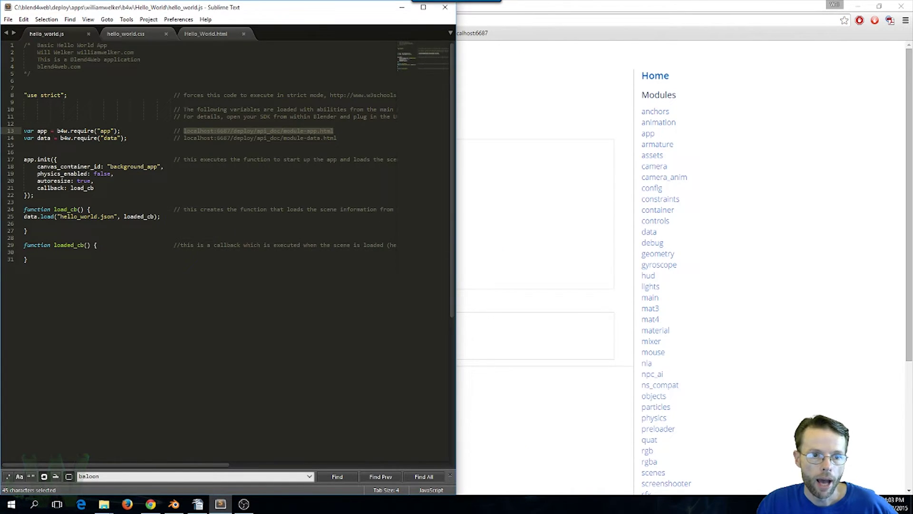
click(650, 135)
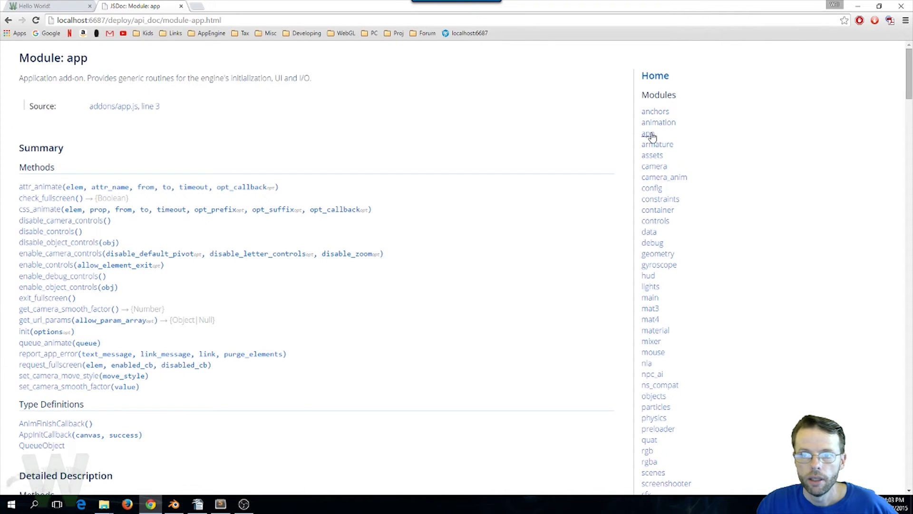
scroll(76, 178, down, 6)
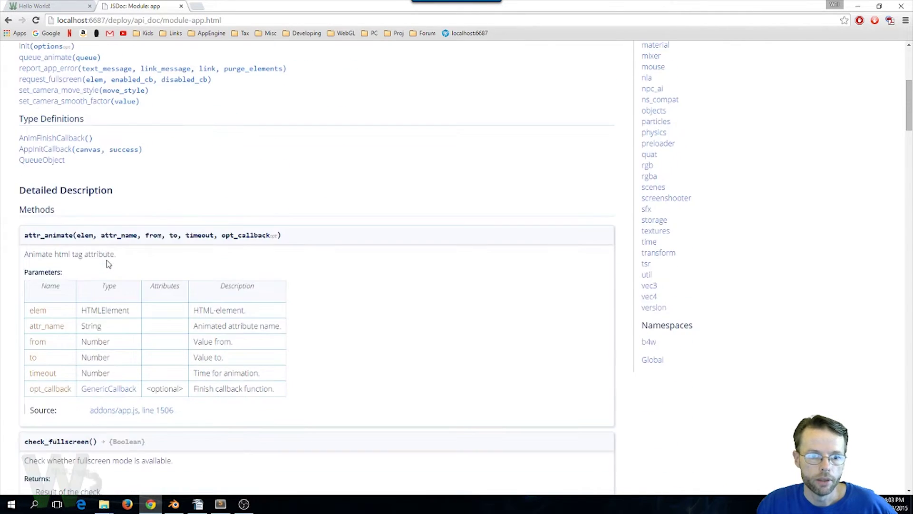
scroll(106, 261, up, 3)
scroll(334, 174, up, 3)
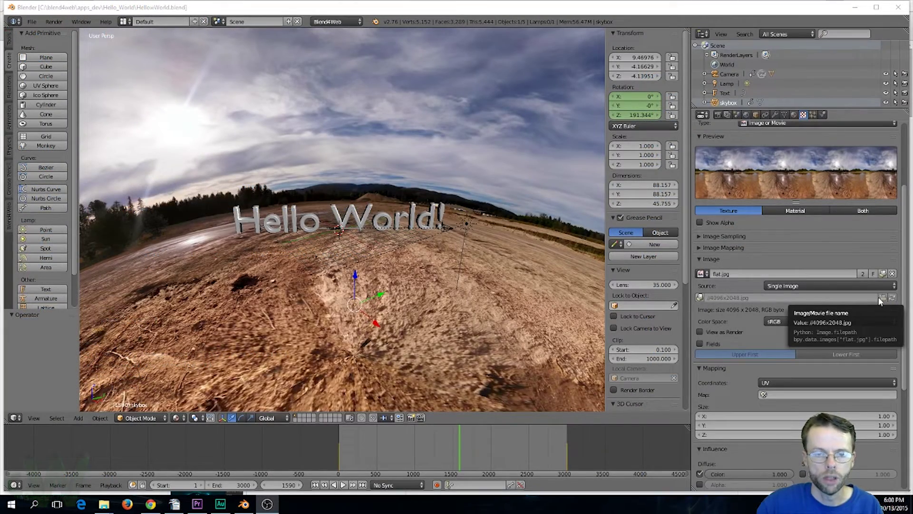
Add a cube to the Hello World scene and scale it to 4.627.
scroll(362, 226, up, 8)
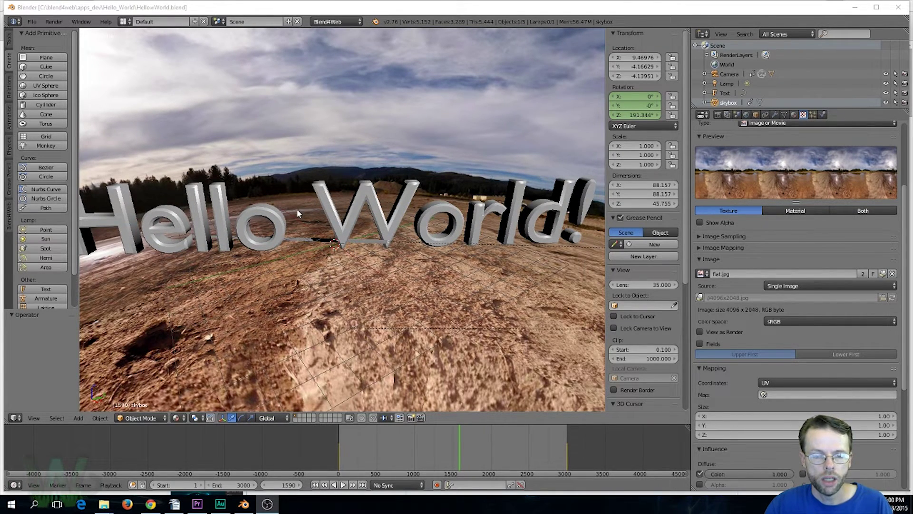
click(27, 67)
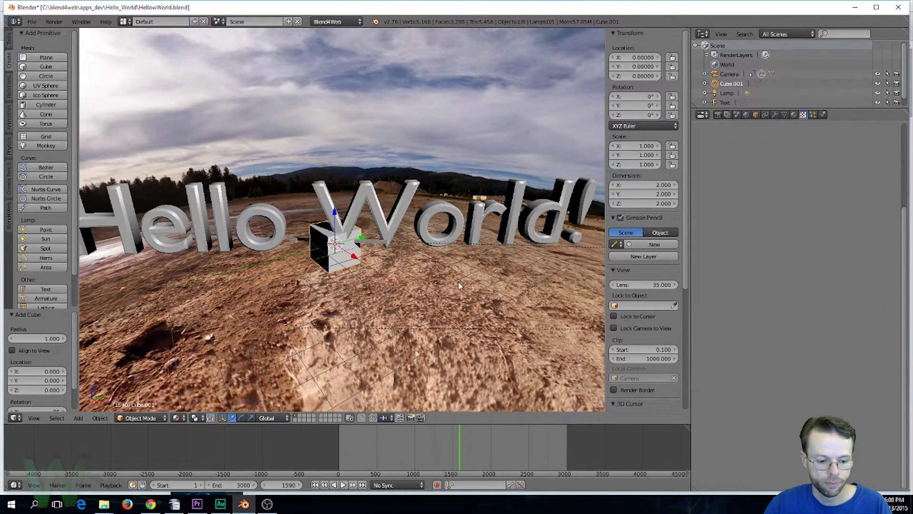
key(s)
click(437, 257)
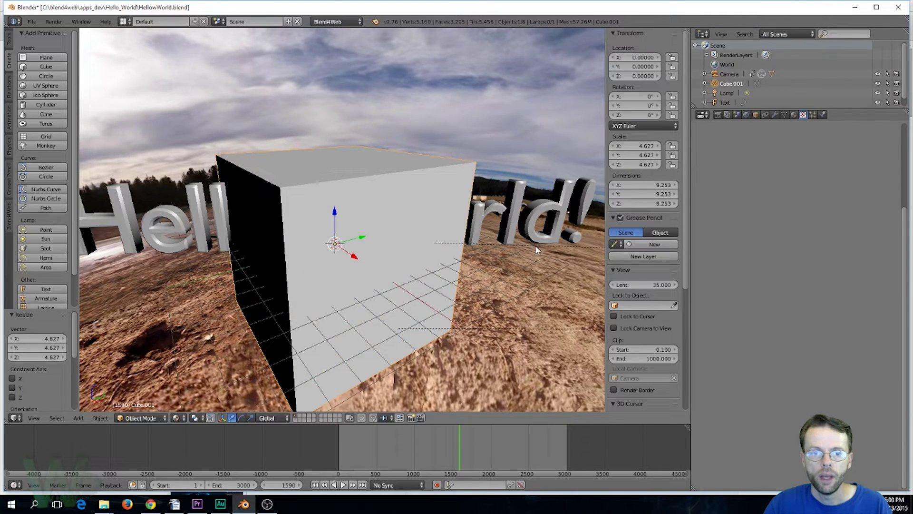
Export the scene as Blend4Web hello_world.json and run it in the viewer.
click(32, 21)
mouse_move(82, 203)
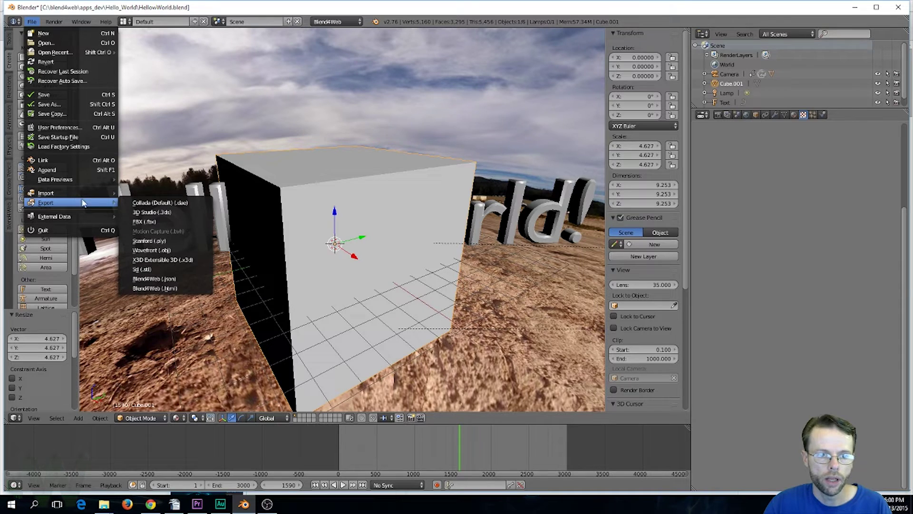
click(168, 279)
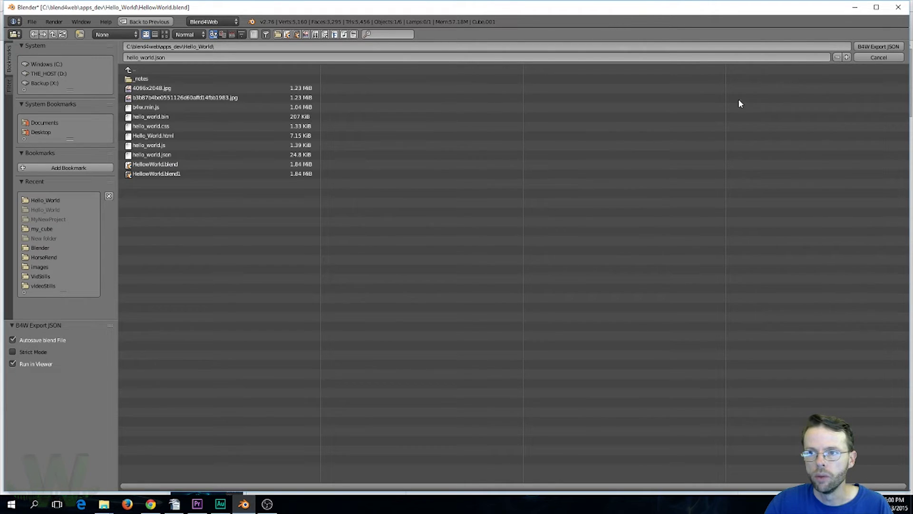
click(864, 48)
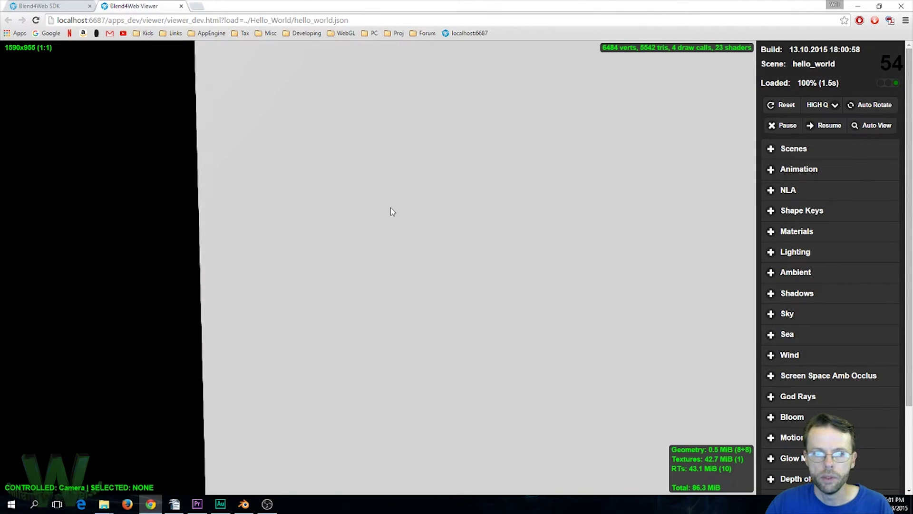
Select the giant cube in the viewer to see its stats, then return to Blender.
click(413, 228)
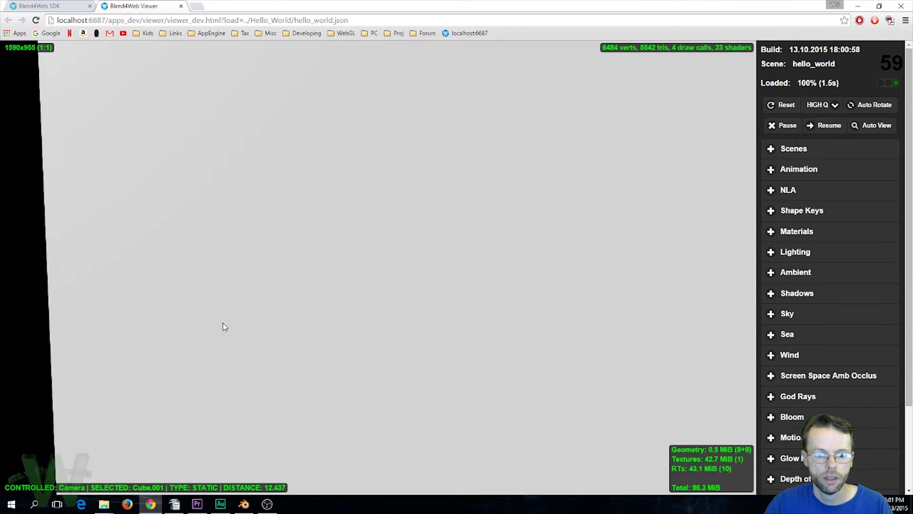
click(244, 503)
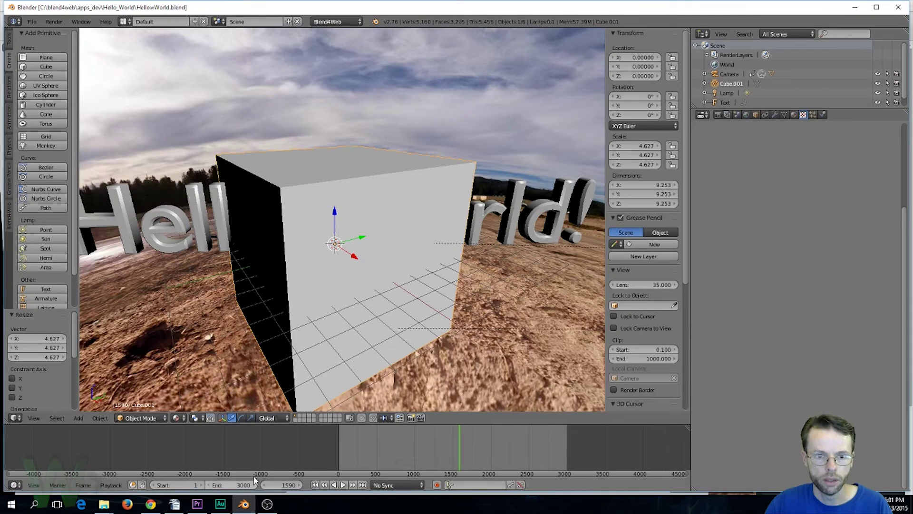
Select the oversized Cube.001 and scale it down to 0.228.
right_click(378, 250)
key(s)
right_click(385, 287)
right_click(385, 288)
key(s)
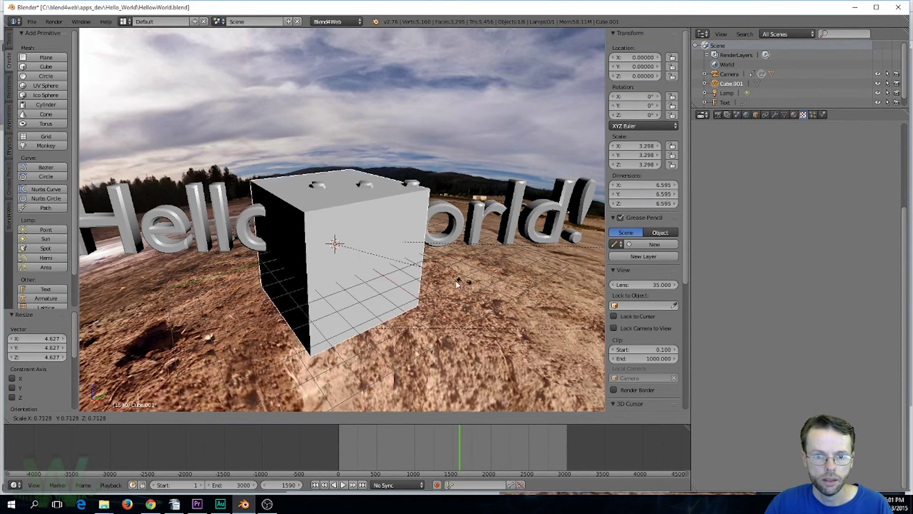
click(378, 272)
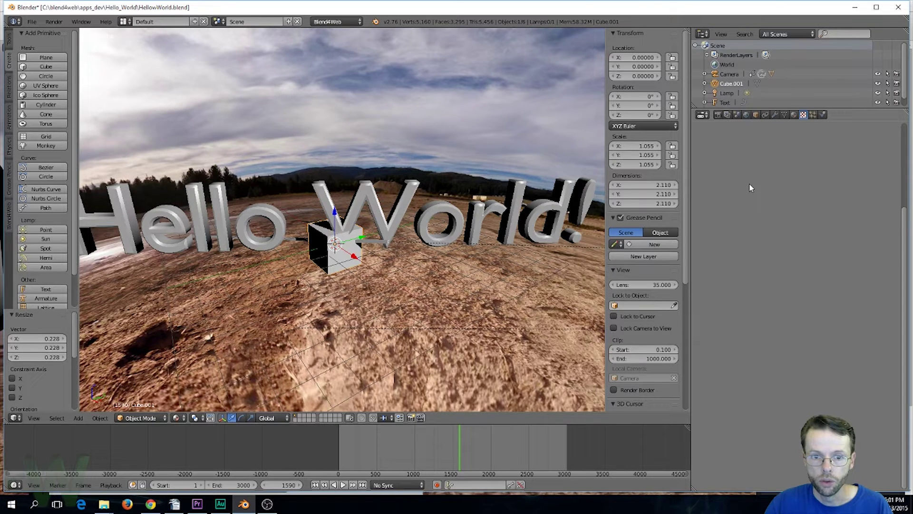
Re-export hello_world.json via Blend4Web (.json) with Run in Viewer and expand Lighting.
click(35, 22)
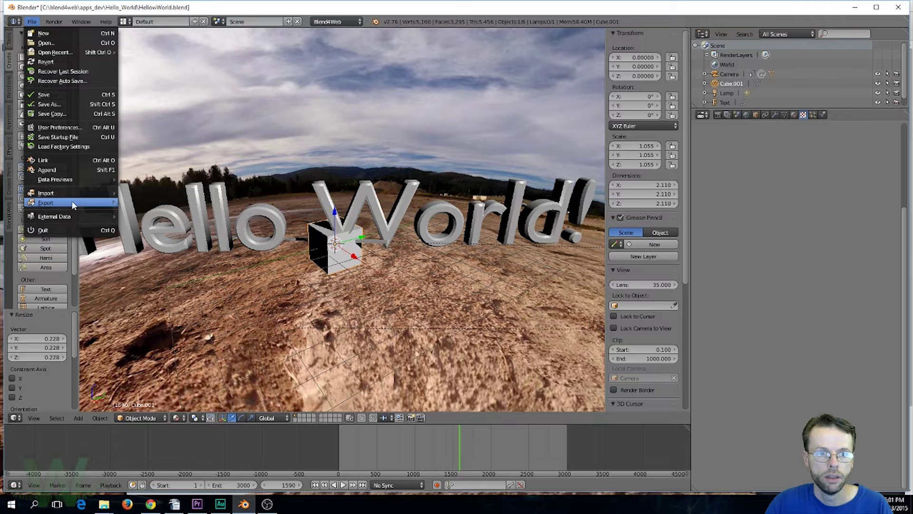
mouse_move(69, 204)
click(171, 281)
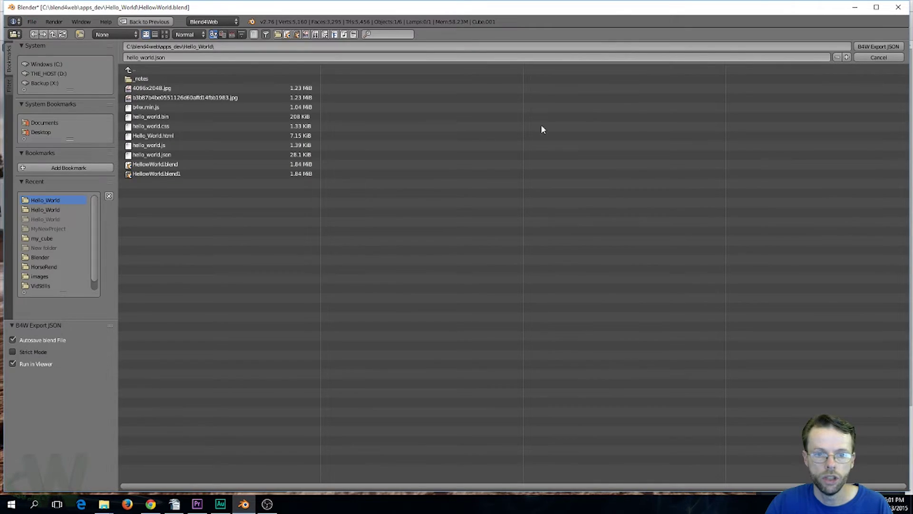
click(874, 46)
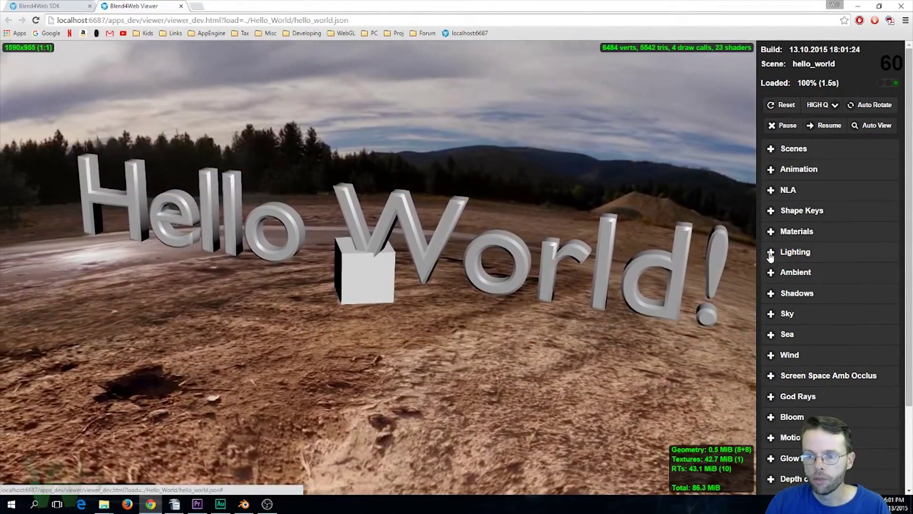
click(770, 254)
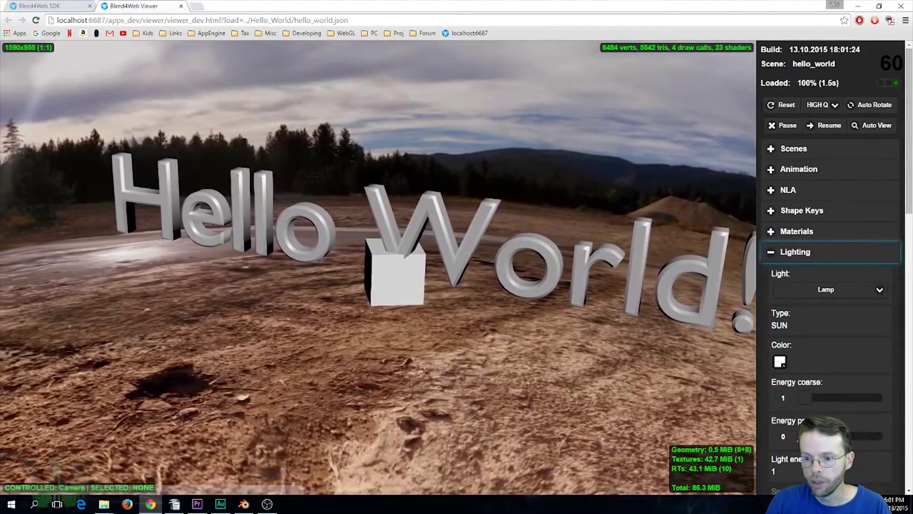
Set the sun lamp's Energy to 0.15 with the coarse and precise sliders.
drag(803, 436, 817, 407)
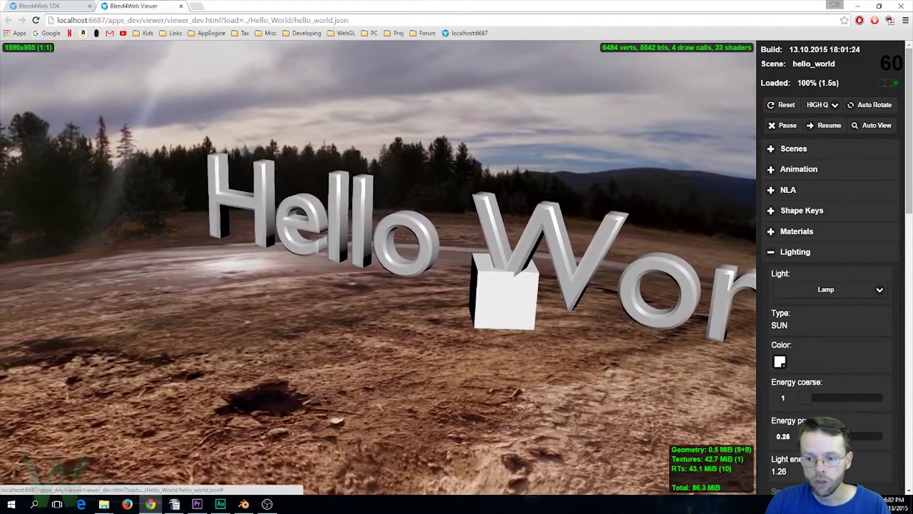
mouse_move(825, 436)
mouse_down()
mouse_move(856, 435)
mouse_move(806, 436)
mouse_up()
mouse_move(804, 397)
mouse_down()
mouse_move(837, 398)
mouse_move(803, 397)
mouse_up()
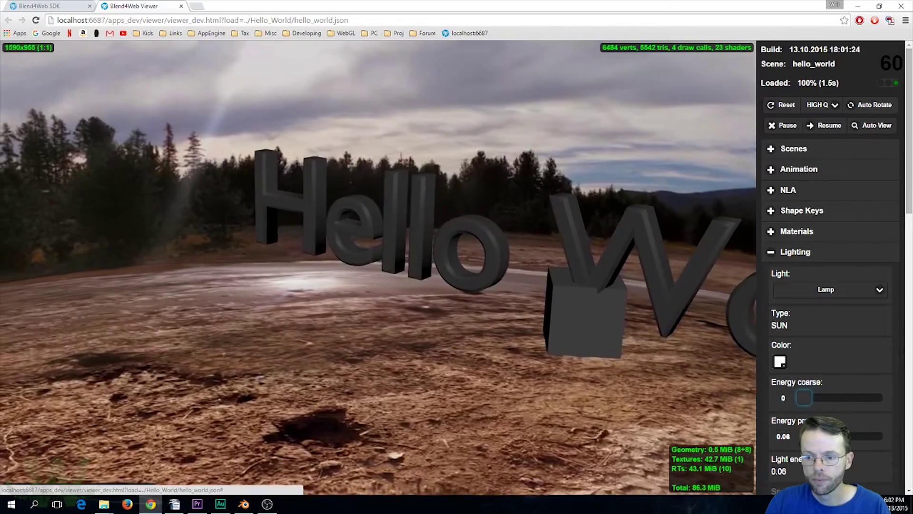
drag(807, 436, 814, 436)
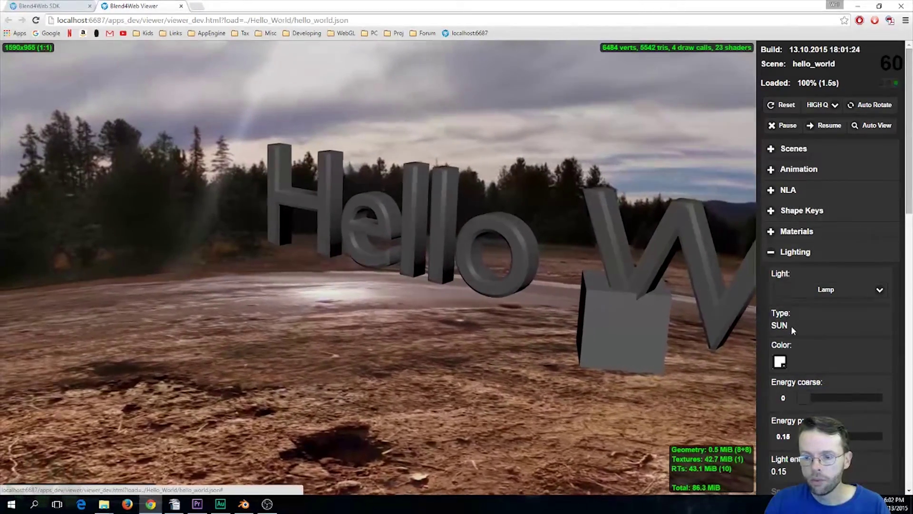
Scroll through the viewer's settings panel and close the viewer tab.
scroll(791, 328, down, 13)
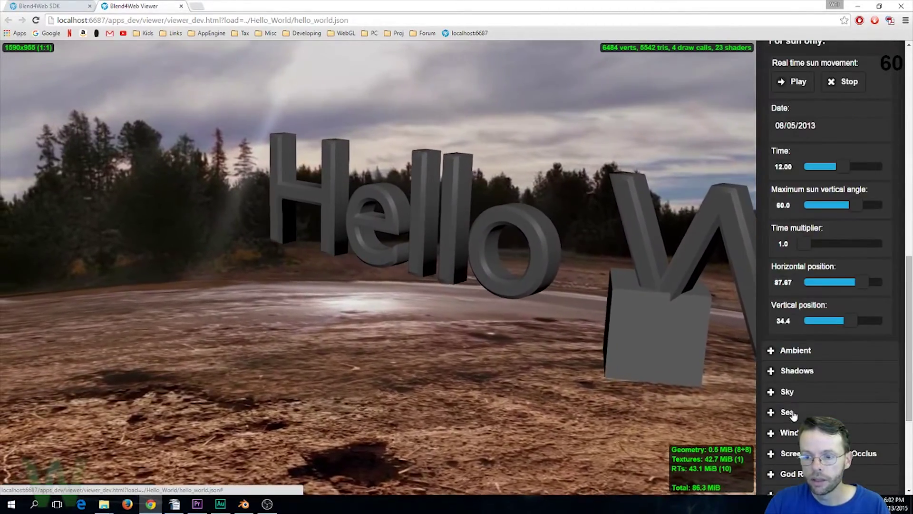
scroll(791, 415, down, 1)
scroll(792, 415, down, 2)
scroll(792, 415, up, 12)
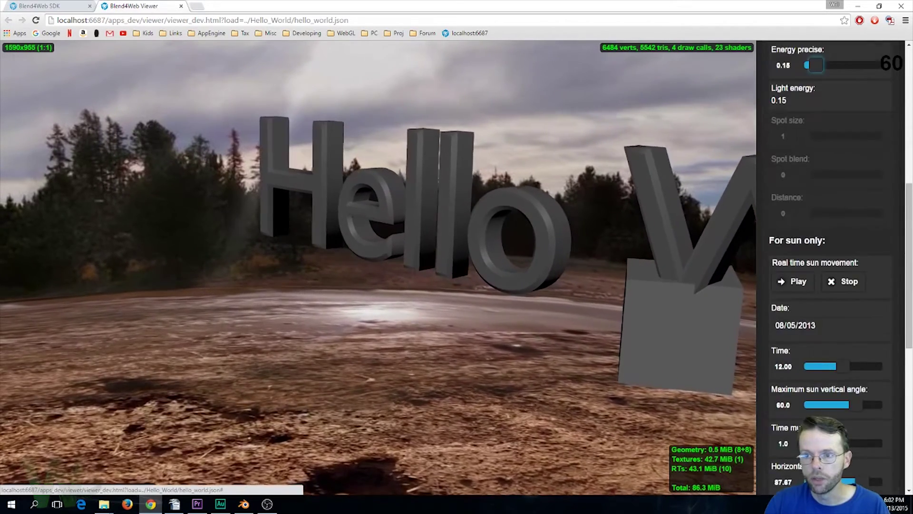
click(181, 5)
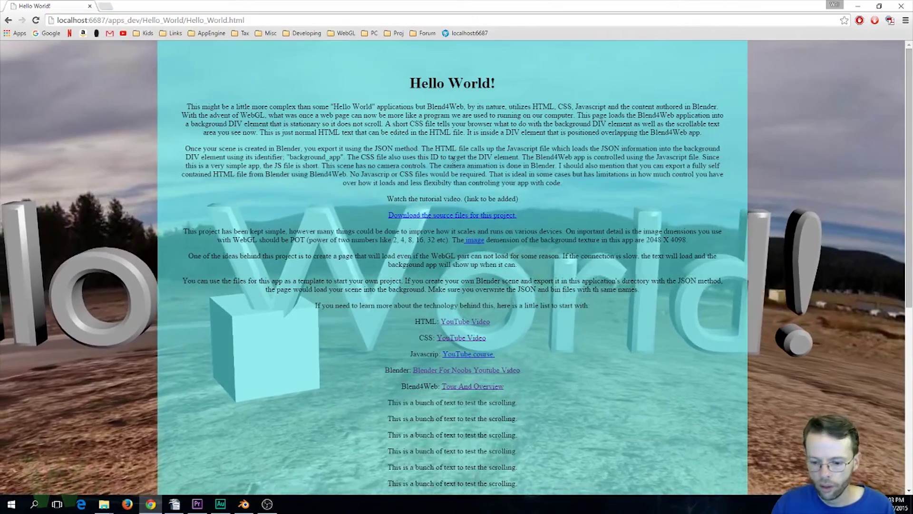
Bring up Chrome's developer console beside the live Hello_World page.
key(F12)
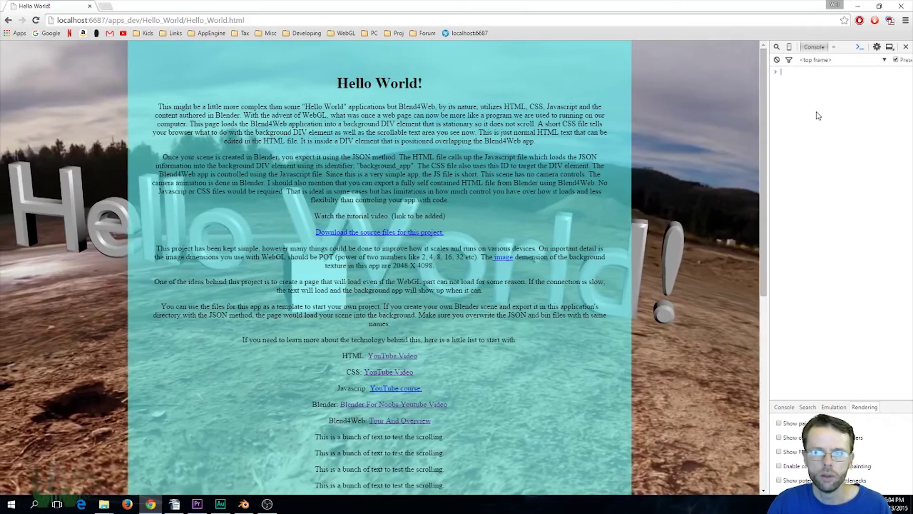
Reload the Hello World page so its 3D background scene restarts.
click(39, 20)
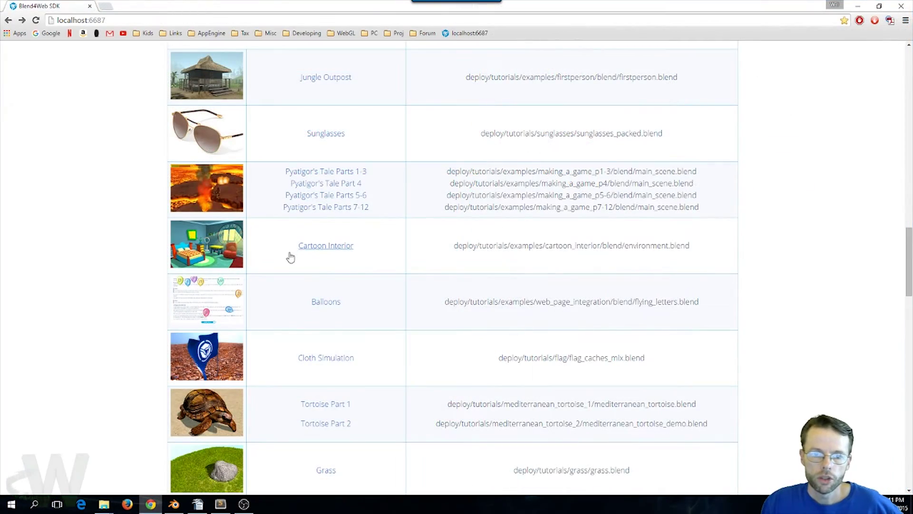
Scroll through the SDK examples table and open the Balloons example.
scroll(287, 257, up, 8)
scroll(317, 301, up, 5)
scroll(317, 301, down, 20)
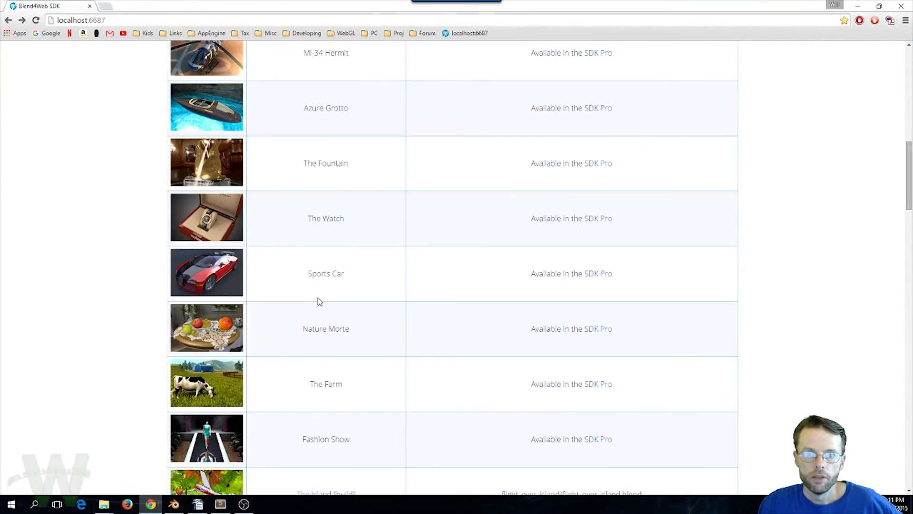
scroll(319, 303, down, 2)
scroll(359, 320, up, 4)
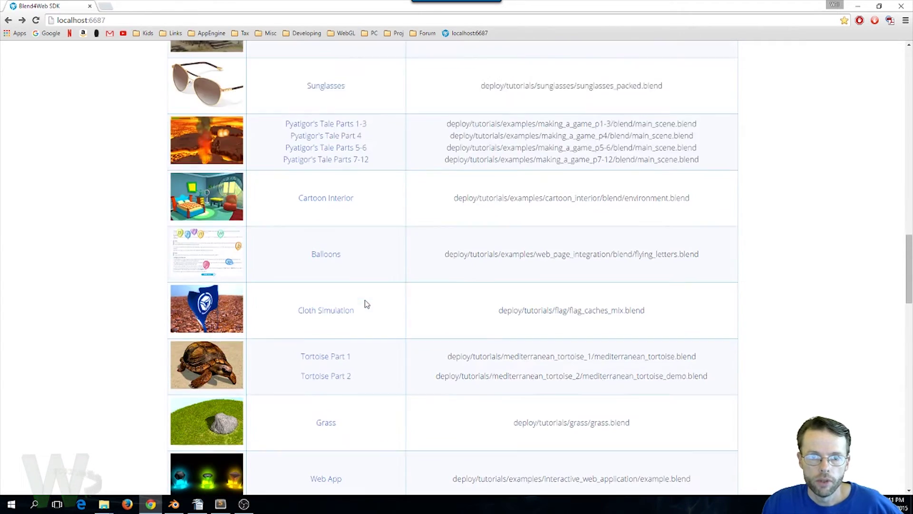
scroll(378, 314, down, 1)
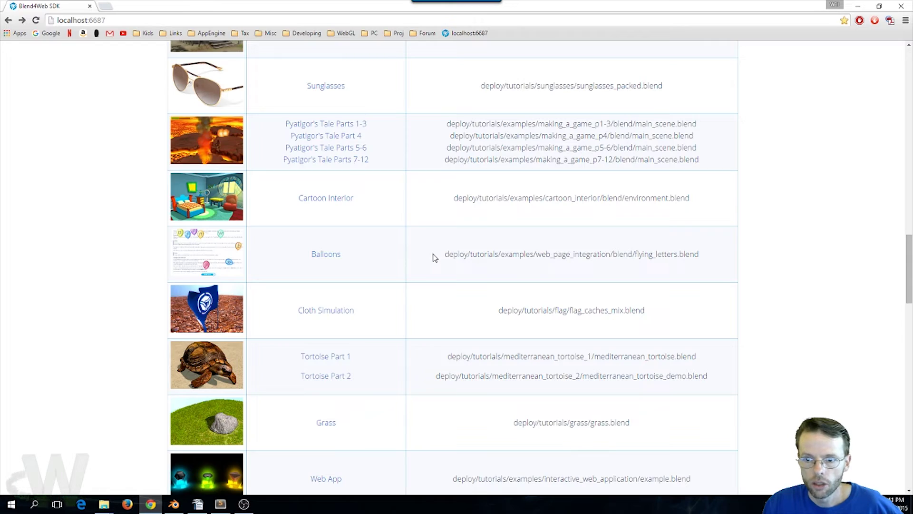
click(326, 257)
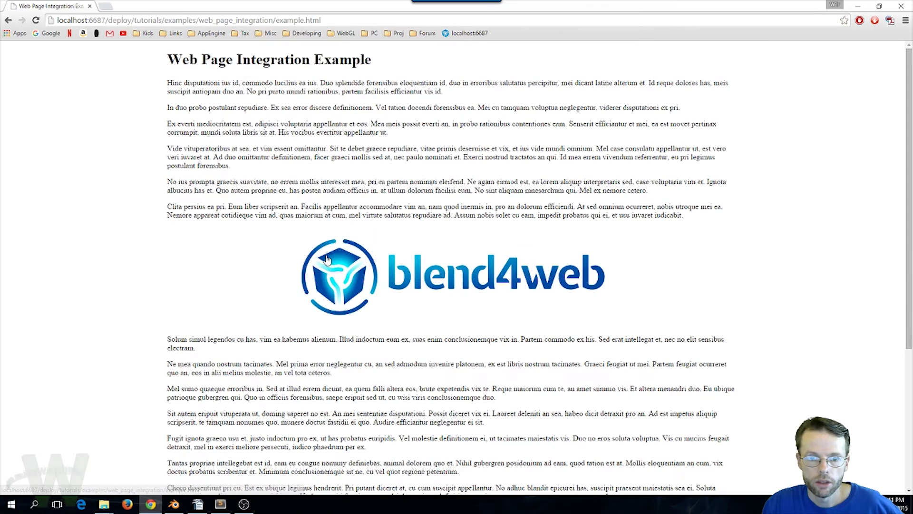
Scroll through the Balloons web page integration example, then go back to the examples table.
scroll(478, 318, down, 4)
scroll(478, 319, up, 4)
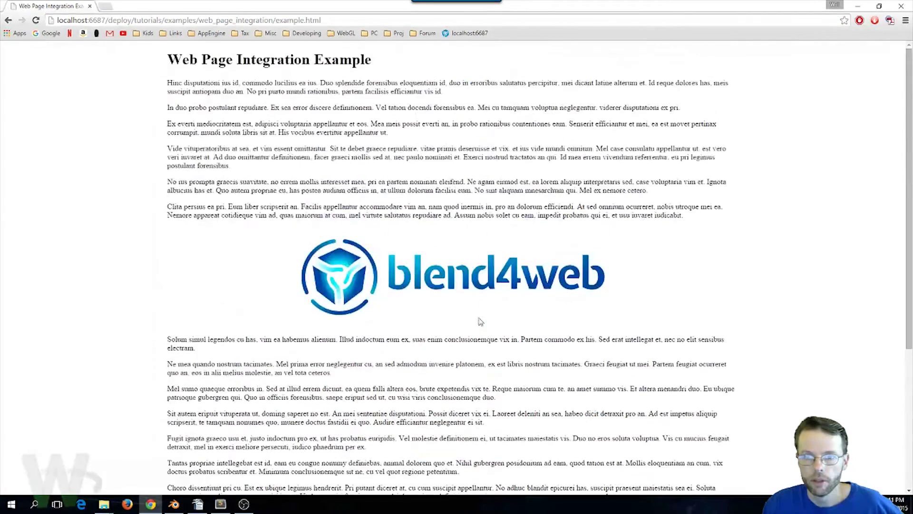
scroll(478, 319, down, 4)
scroll(595, 291, up, 1)
scroll(595, 291, up, 3)
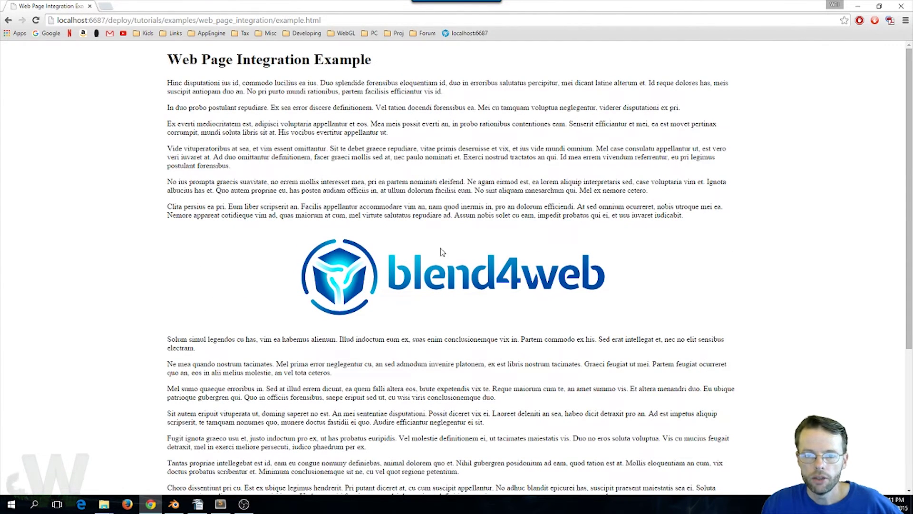
scroll(500, 337, down, 1)
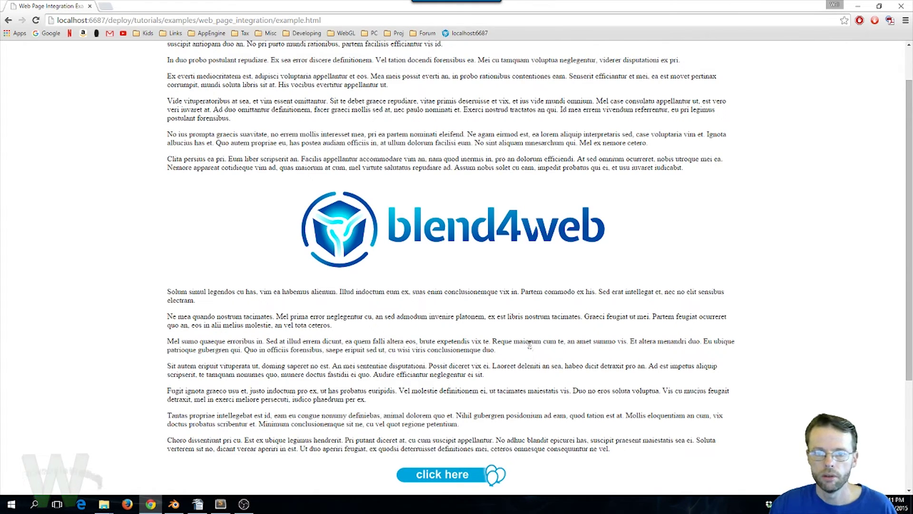
scroll(529, 343, down, 3)
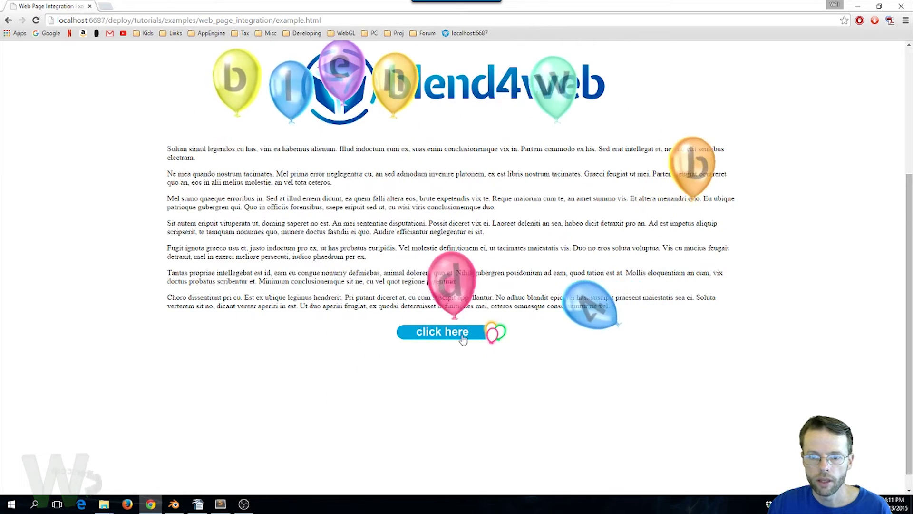
scroll(542, 369, up, 2)
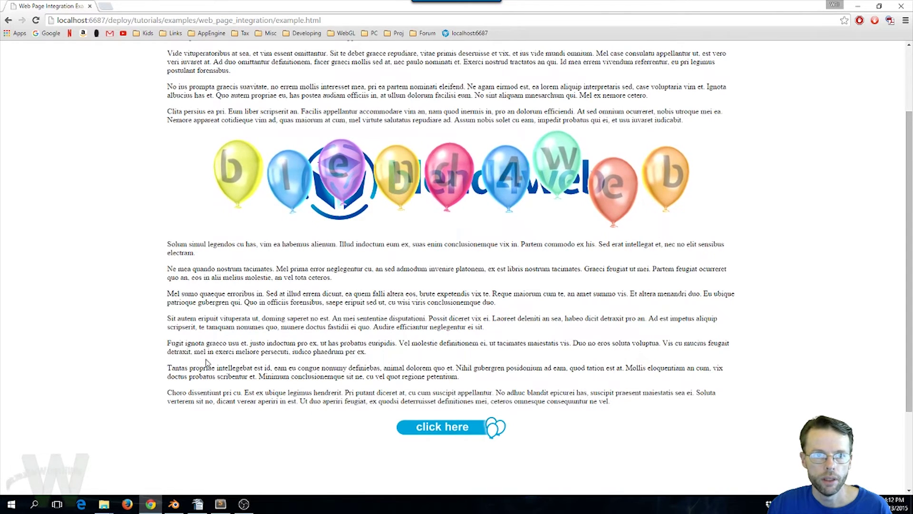
click(8, 20)
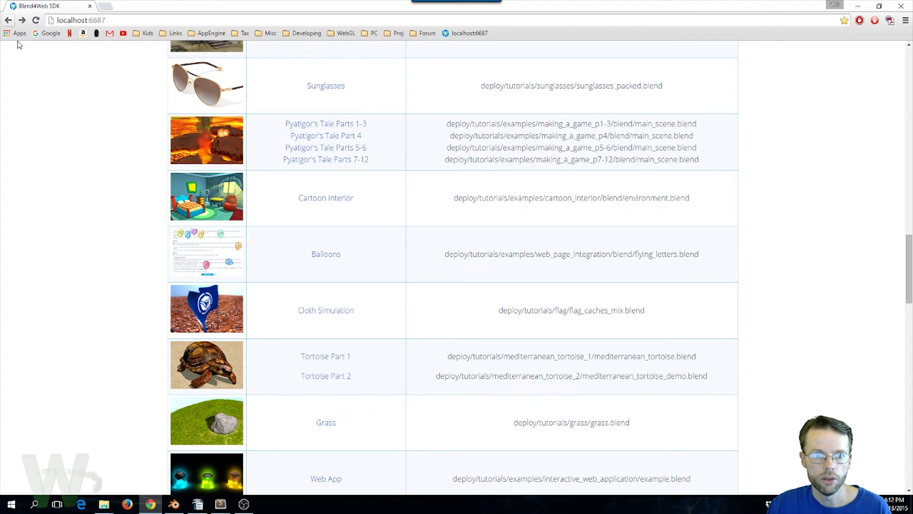
In Cartoon Interior, add a yellow table left of the rug and move the fan to its right edge.
click(317, 199)
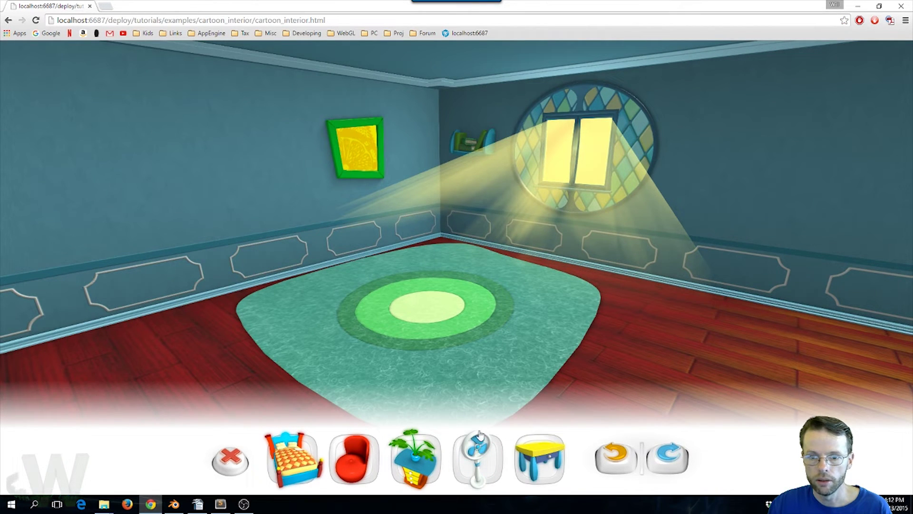
click(545, 438)
drag(470, 226, 302, 259)
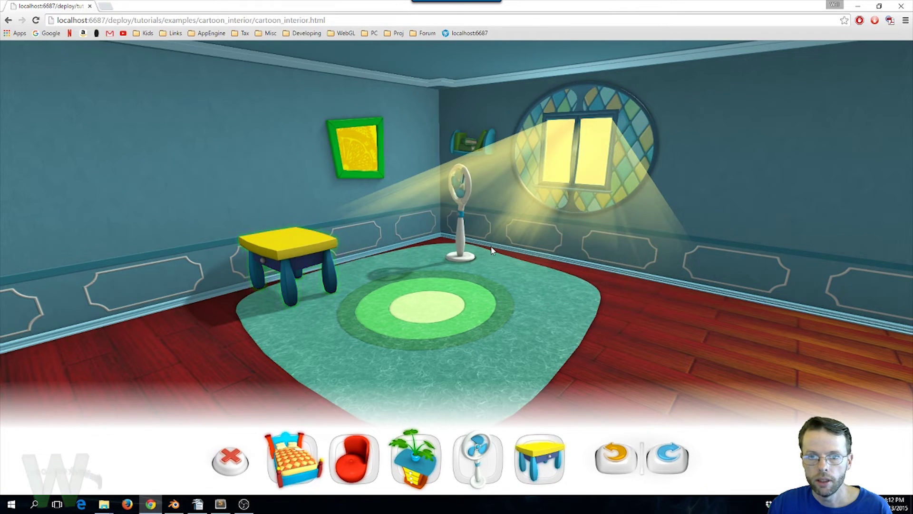
drag(498, 248, 540, 284)
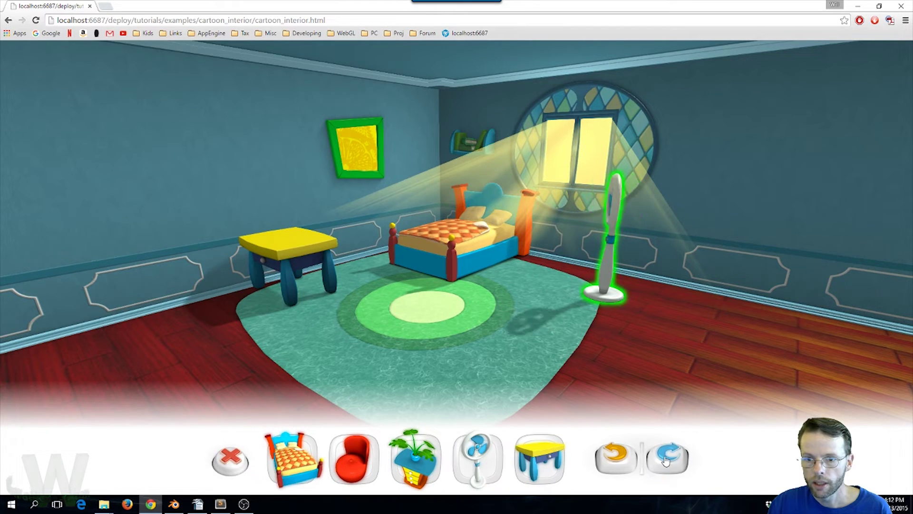
Rotate the bed until it faces the front, then return to the SDK examples page.
click(463, 281)
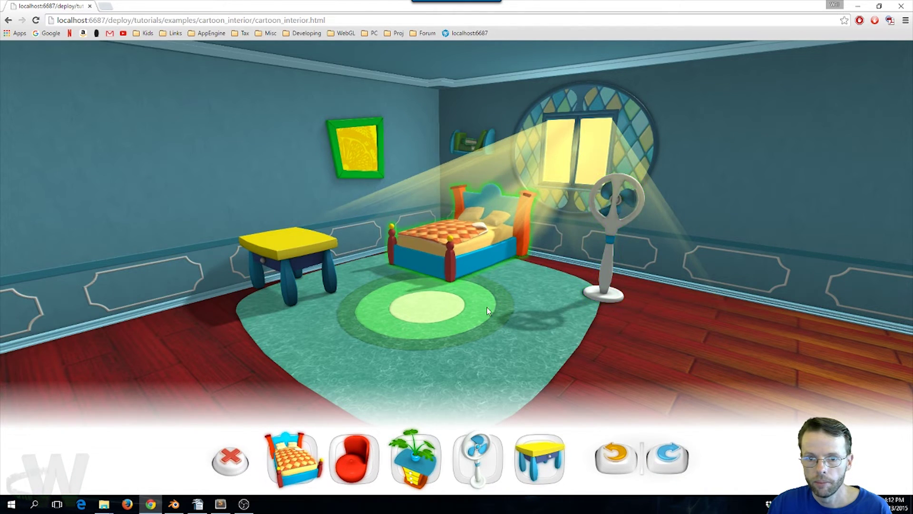
click(598, 461)
click(667, 458)
click(616, 458)
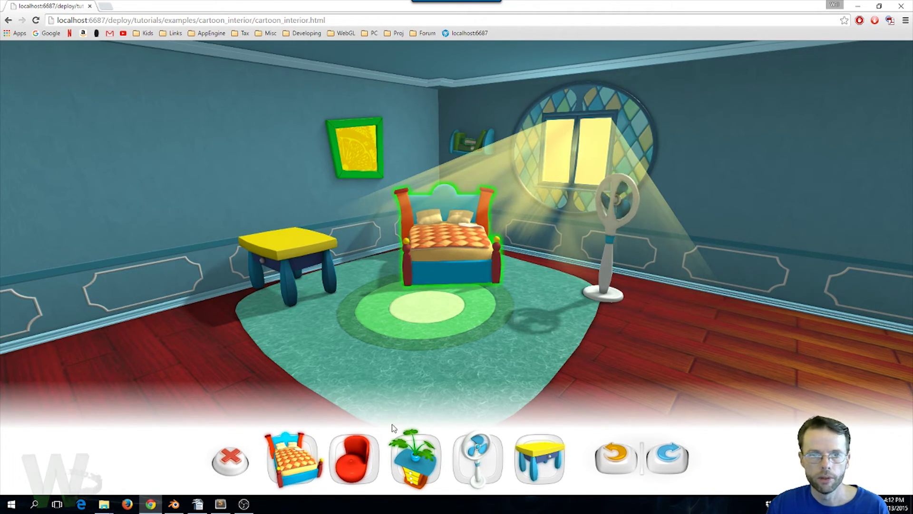
click(8, 20)
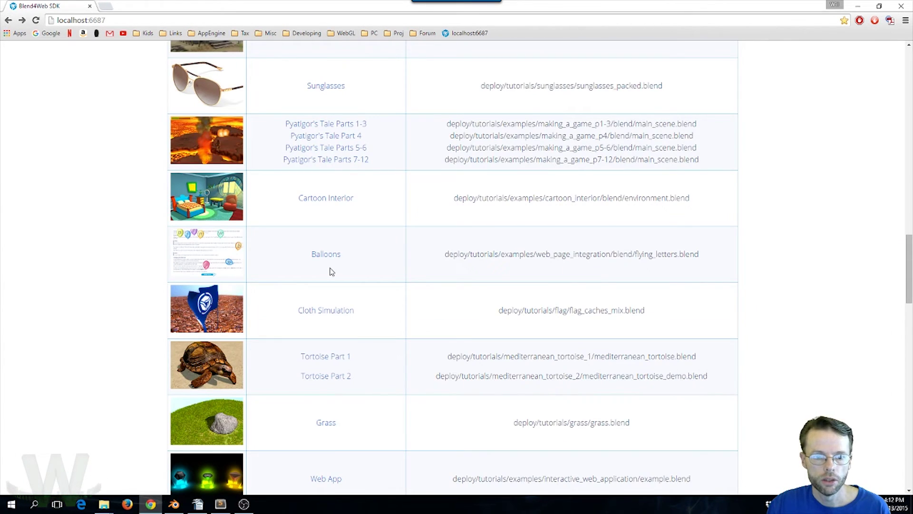
Launch the Interactive Web Application example and orbit the camera around the glowing gems.
scroll(367, 292, down, 4)
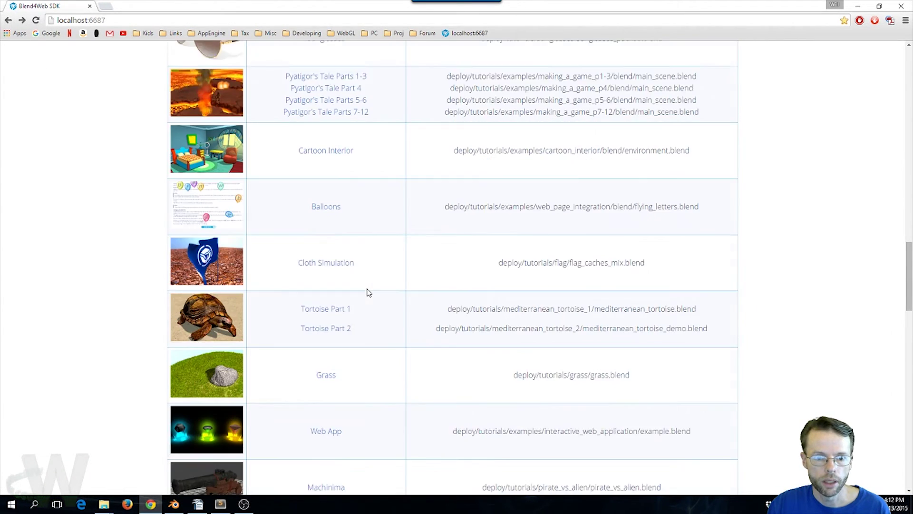
click(327, 295)
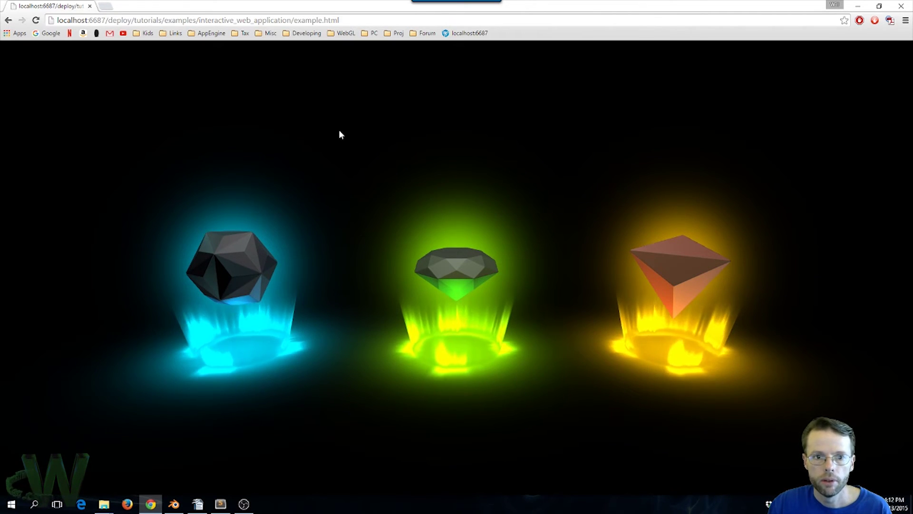
drag(235, 153, 405, 269)
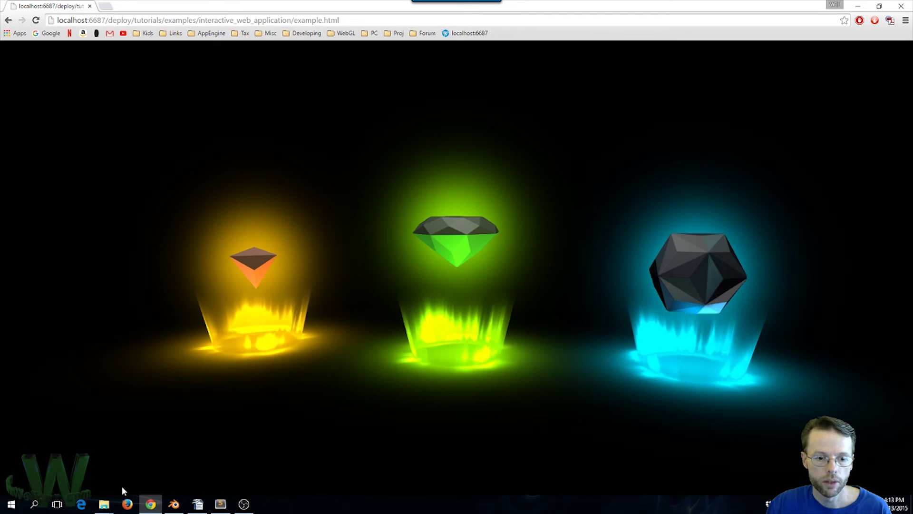
In File Explorer, navigate from blend4web through deploy and tutorials into the examples folder.
click(104, 504)
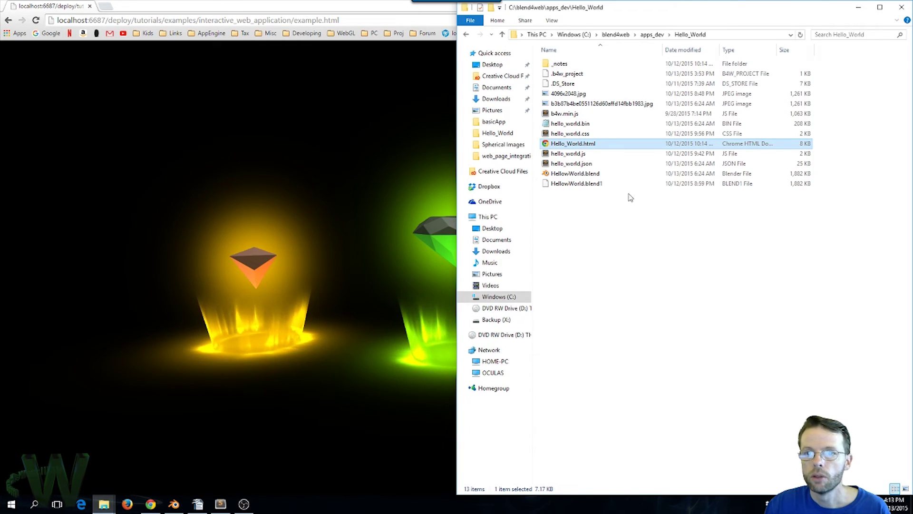
click(616, 37)
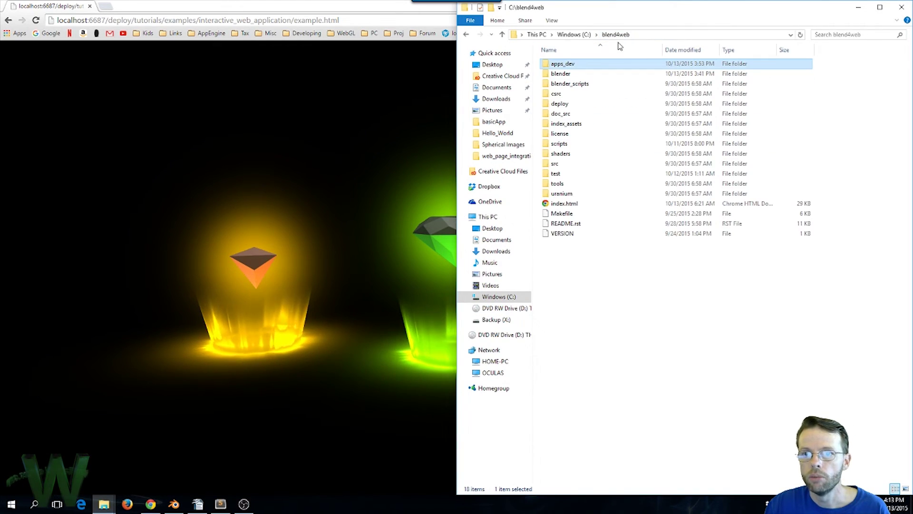
double_click(570, 104)
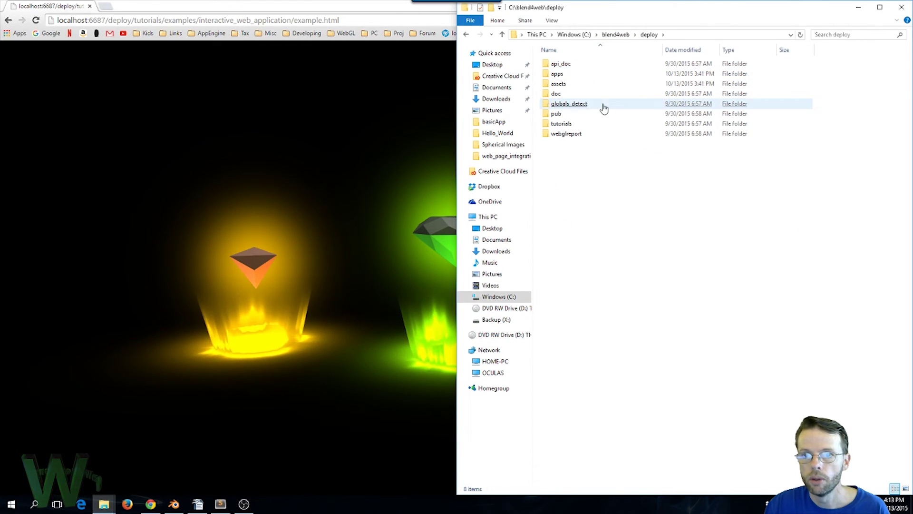
double_click(570, 124)
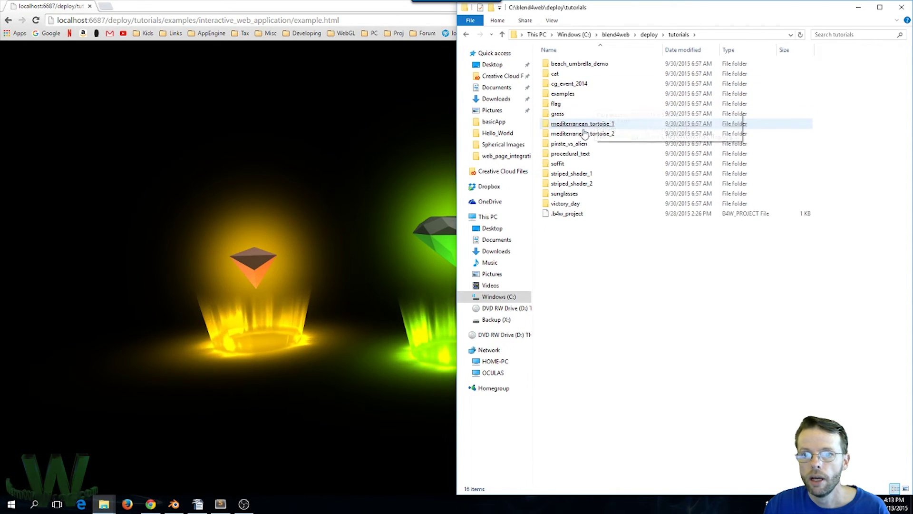
double_click(570, 94)
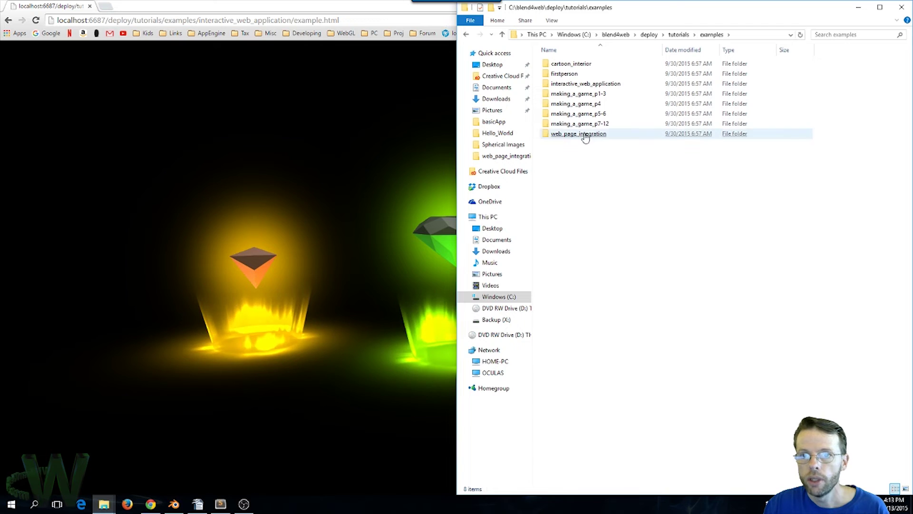
Check the cartoon_interior and interactive_web_application folders, then go into web_page_integration\blend.
double_click(586, 65)
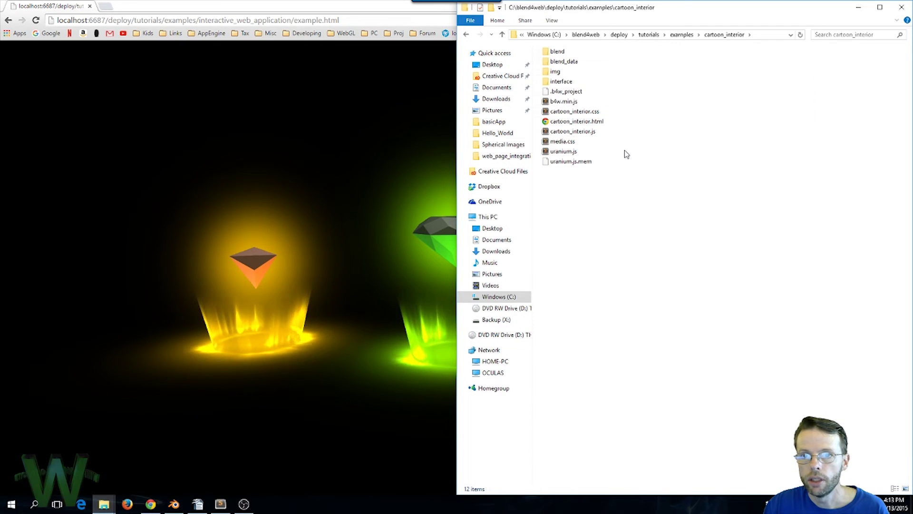
click(503, 35)
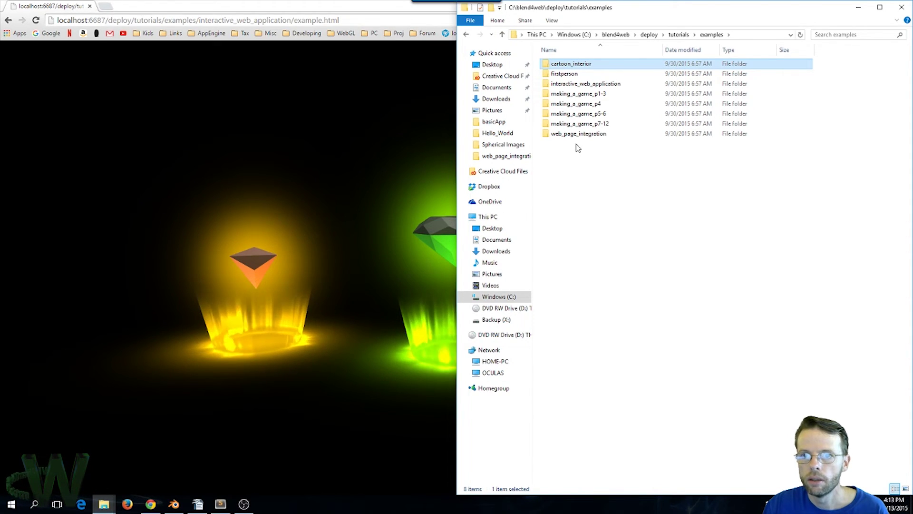
double_click(575, 84)
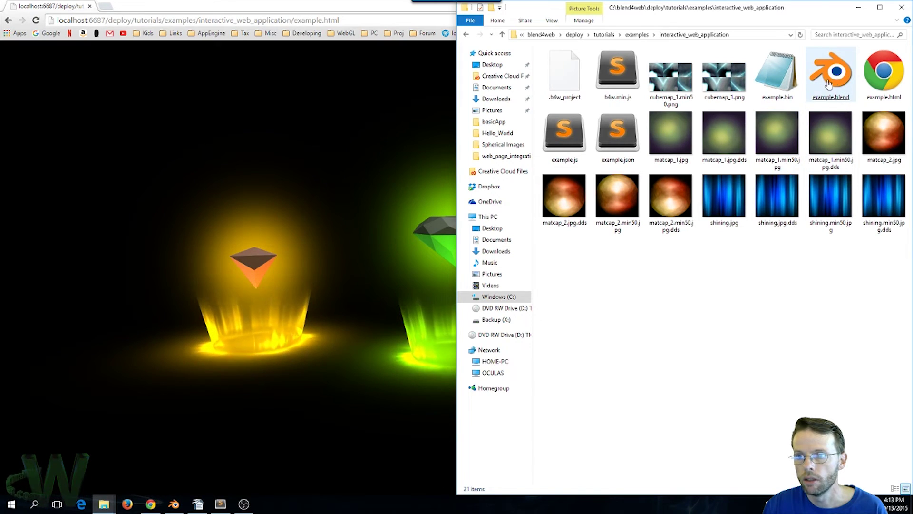
click(502, 35)
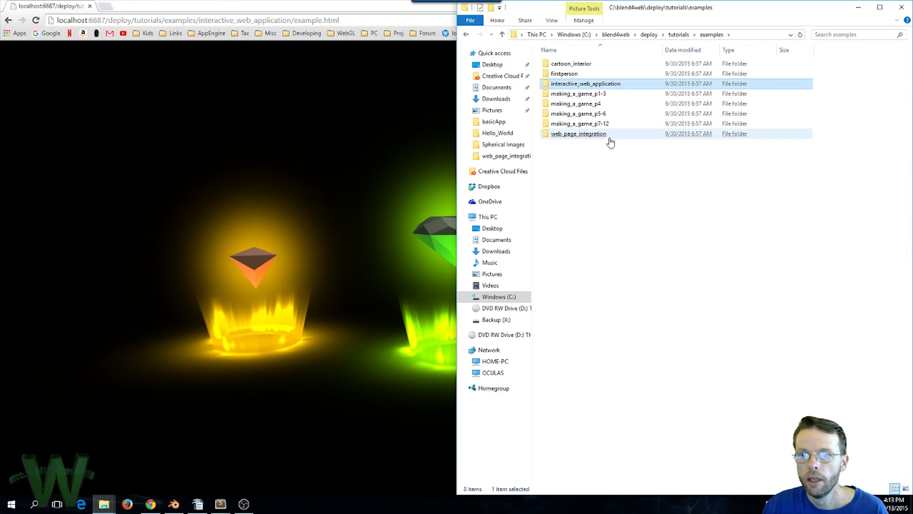
click(607, 136)
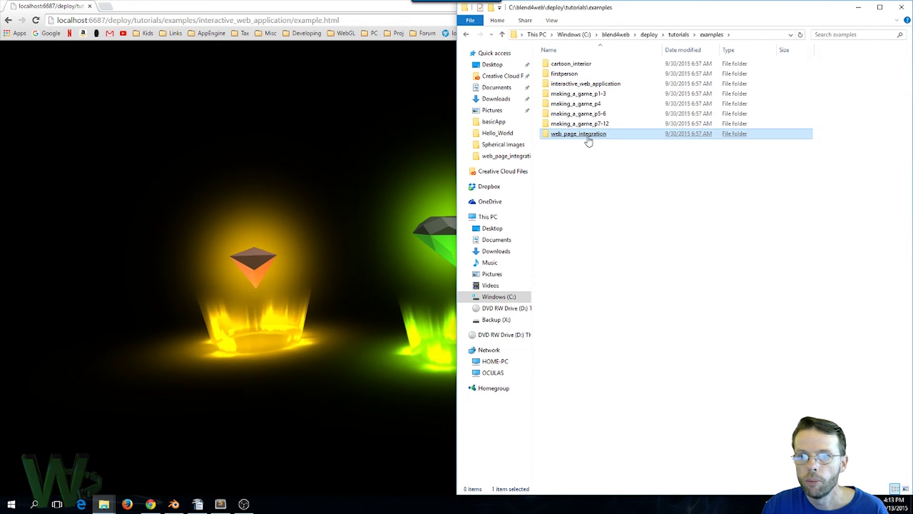
double_click(588, 137)
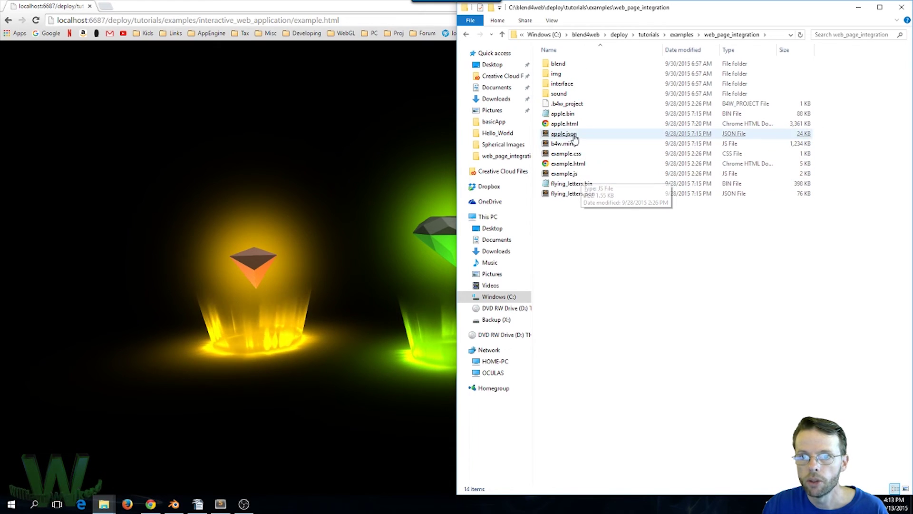
double_click(565, 65)
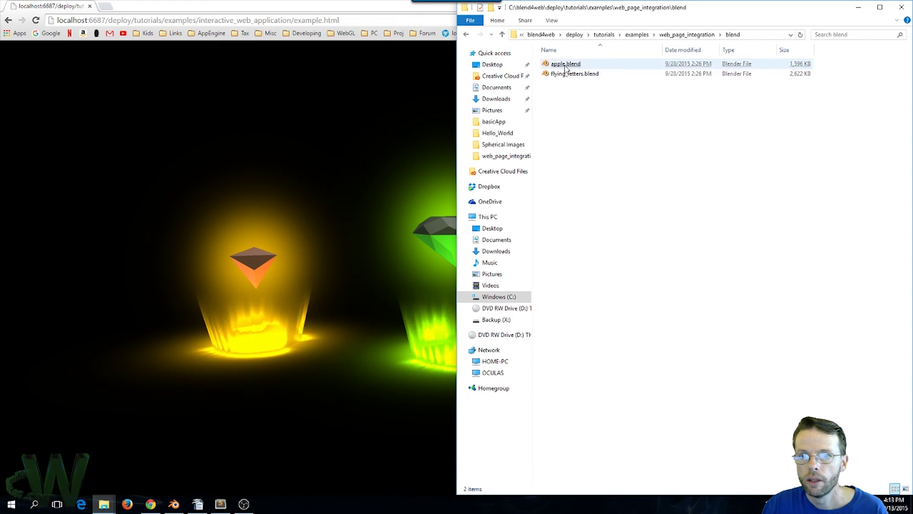
Load flying_letters.blend in Blender, switch viewport shading to Material, and orbit around the balloons.
double_click(573, 75)
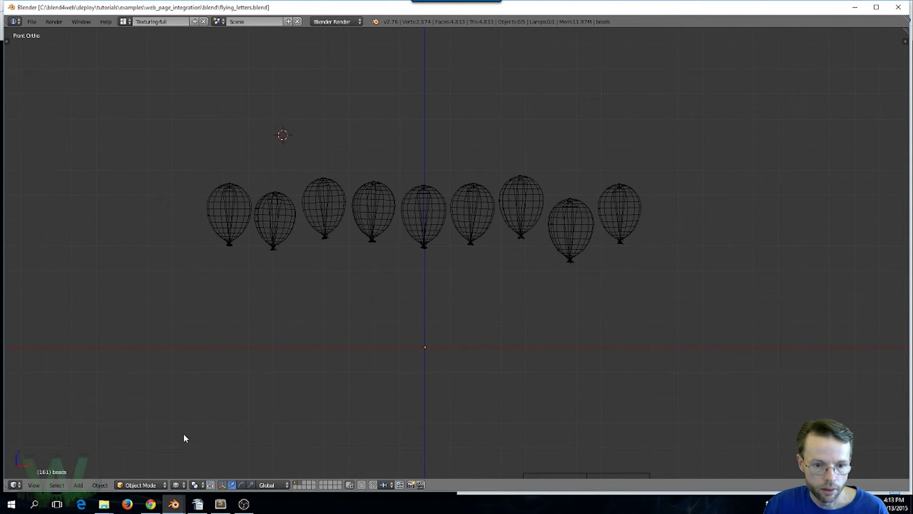
click(183, 485)
click(196, 432)
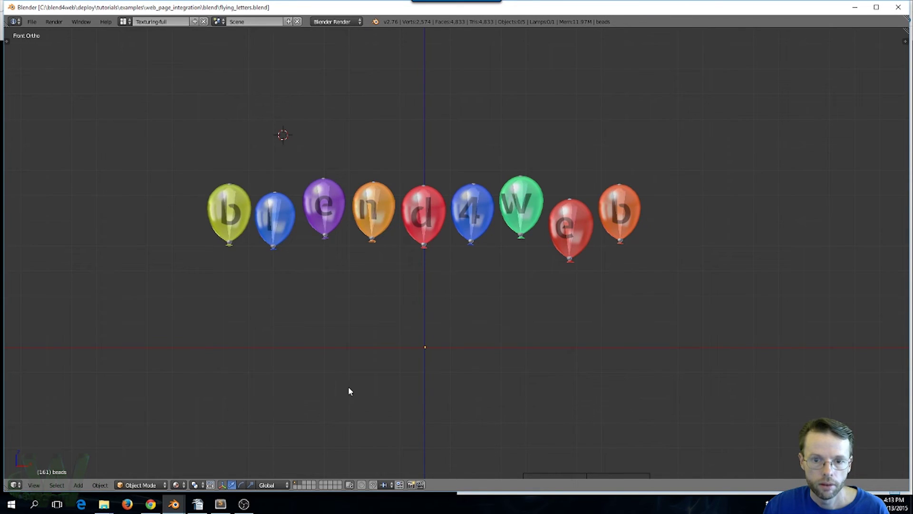
scroll(586, 324, down, 2)
middle_drag(569, 308, 533, 311)
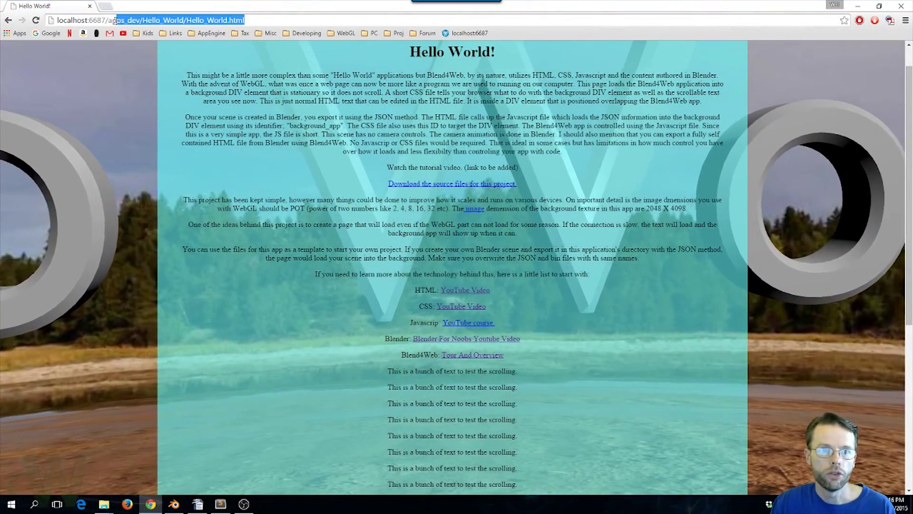
Select the path portion of the Hello_World.html address in Chrome's address bar.
drag(115, 21, 105, 21)
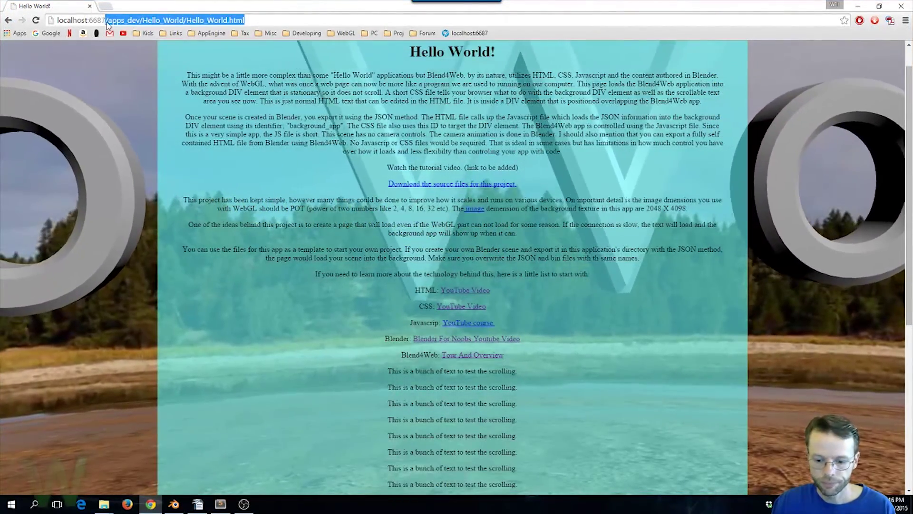